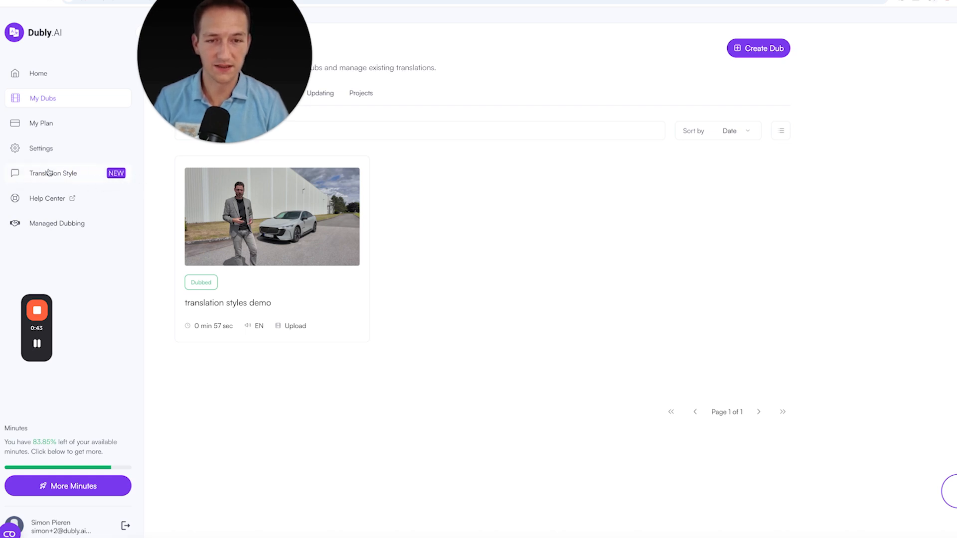
Create a new translation style named "German to English Test"
click(64, 173)
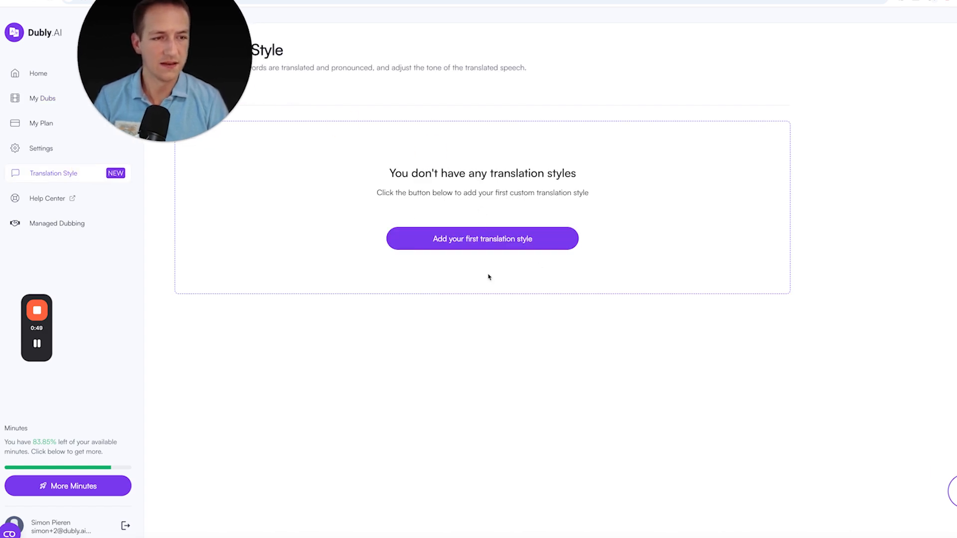
drag(113, 28, 842, 80)
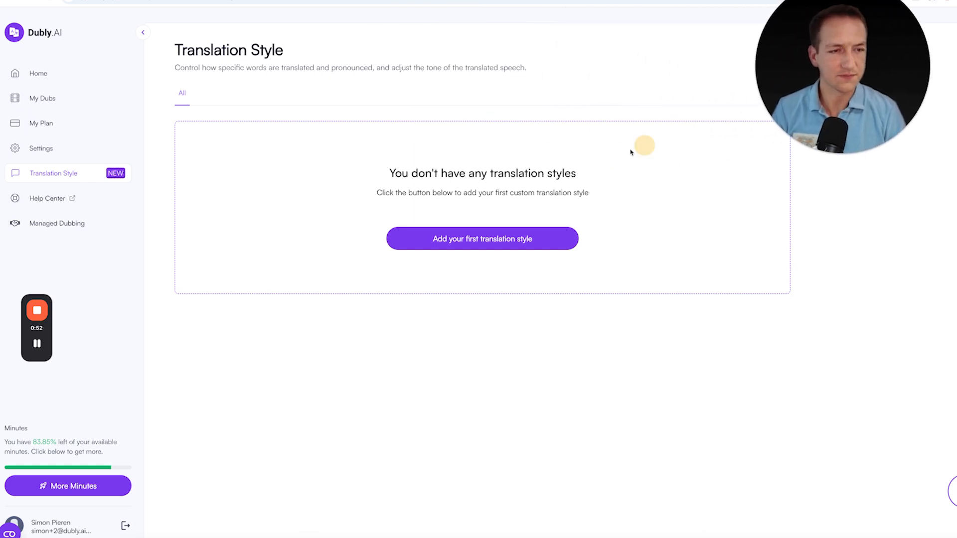
click(455, 237)
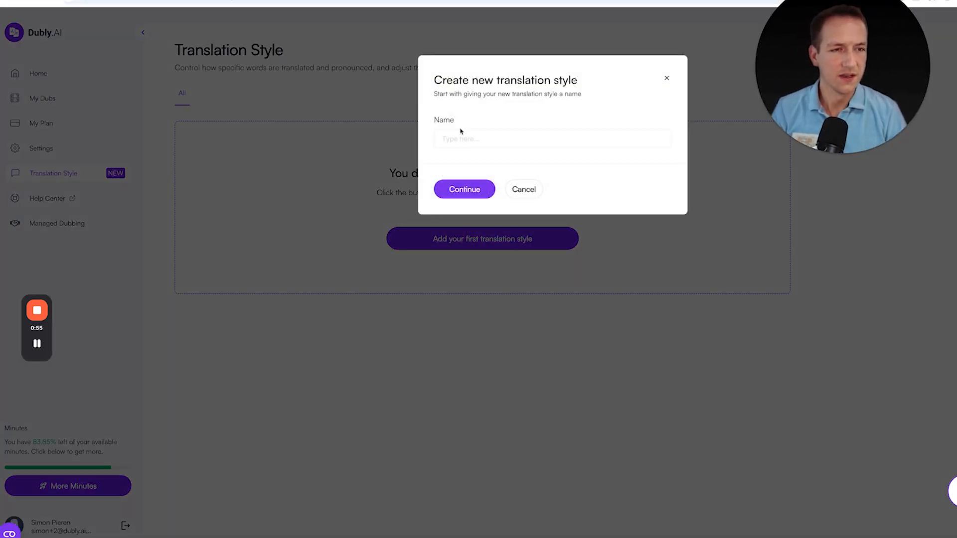
click(468, 133)
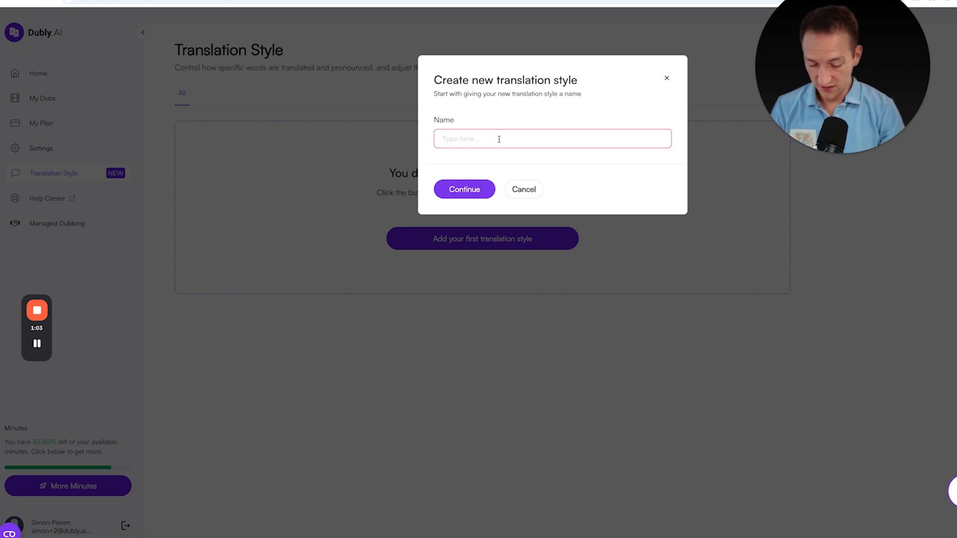
text(German )
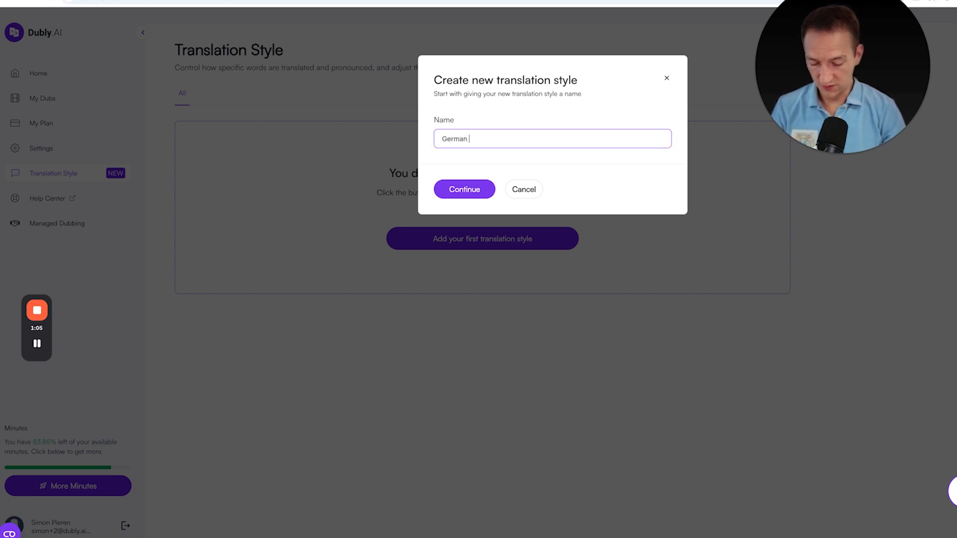
text(to English)
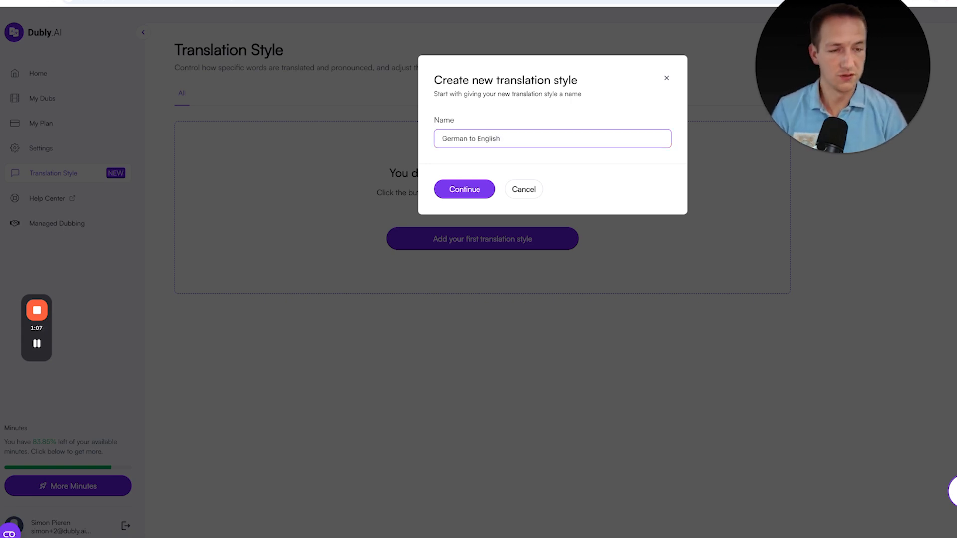
text( Test)
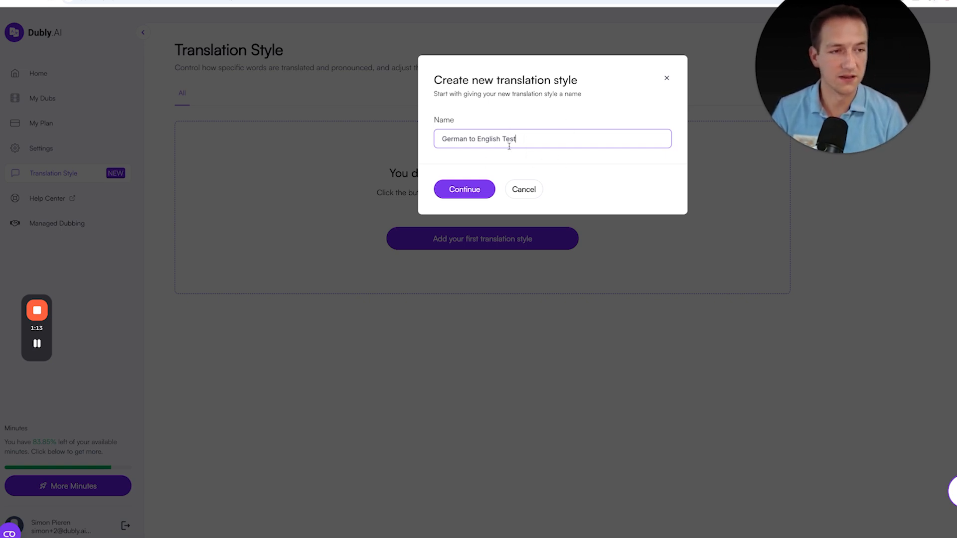
click(462, 191)
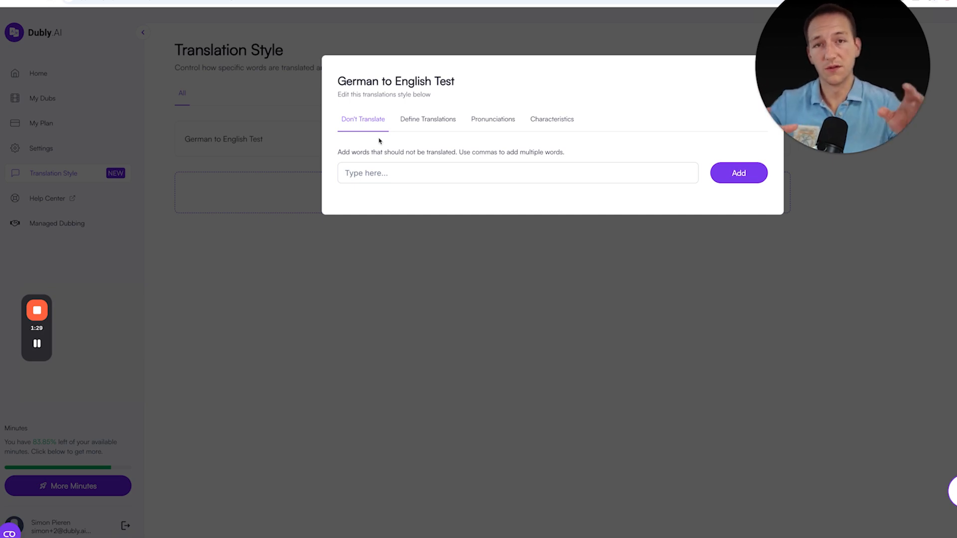
Look through the style's Define Translations, Pronunciations, Characteristics and Don't Translate sections
click(434, 124)
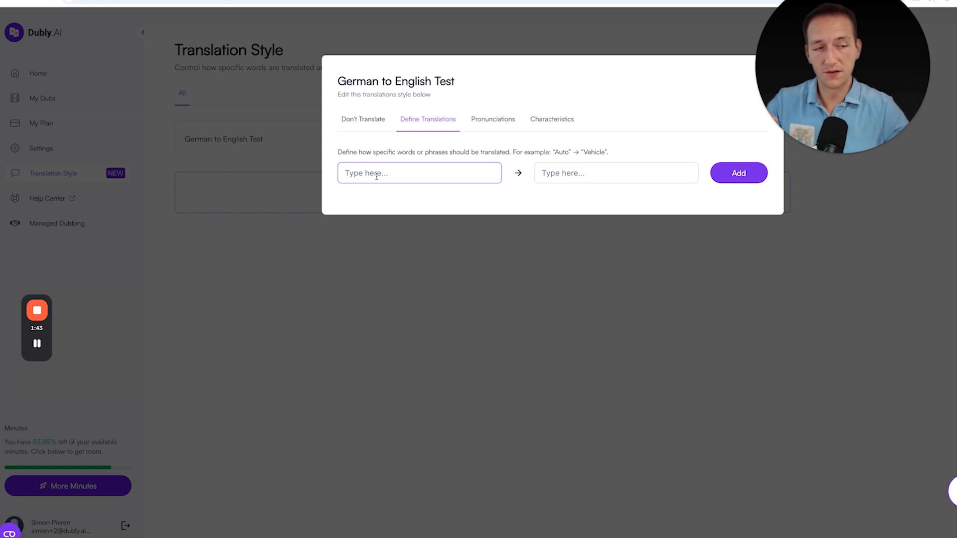
click(493, 119)
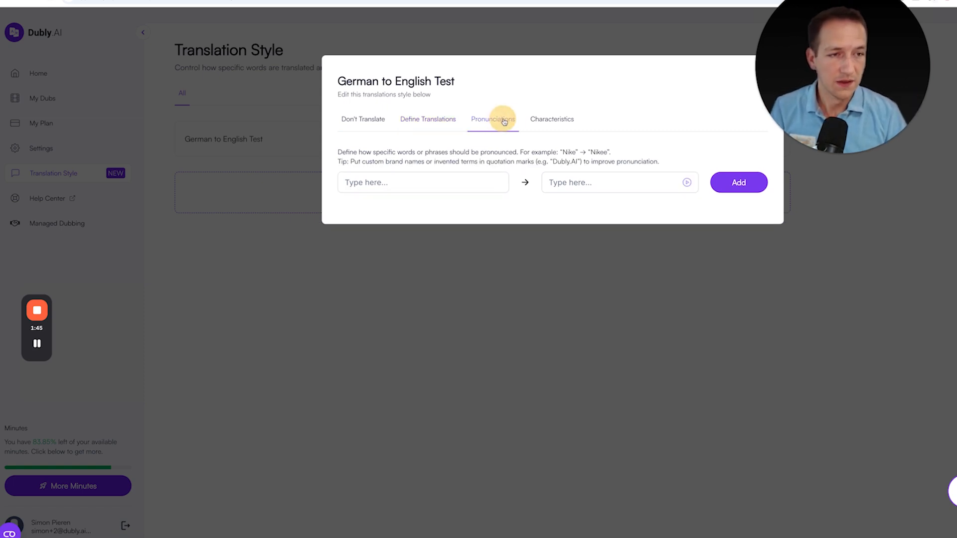
click(477, 175)
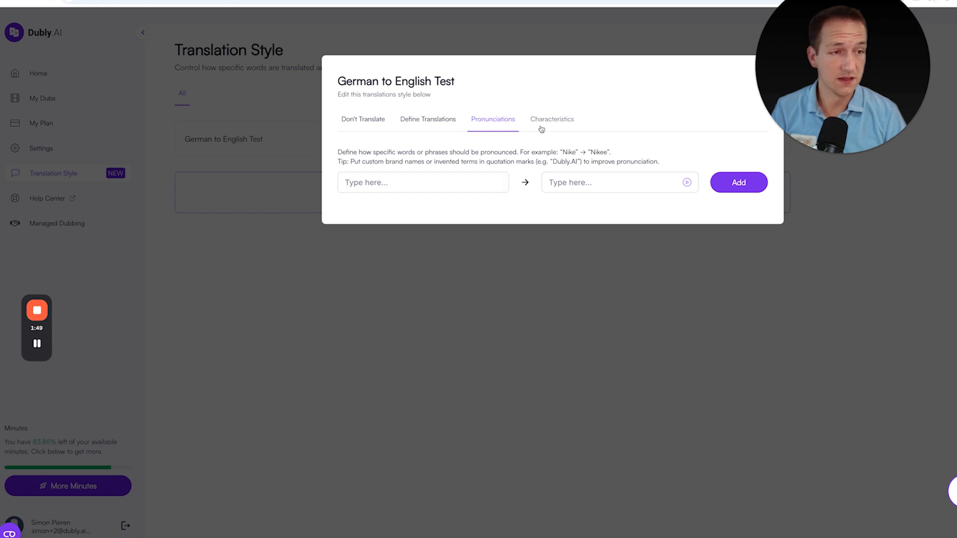
click(556, 128)
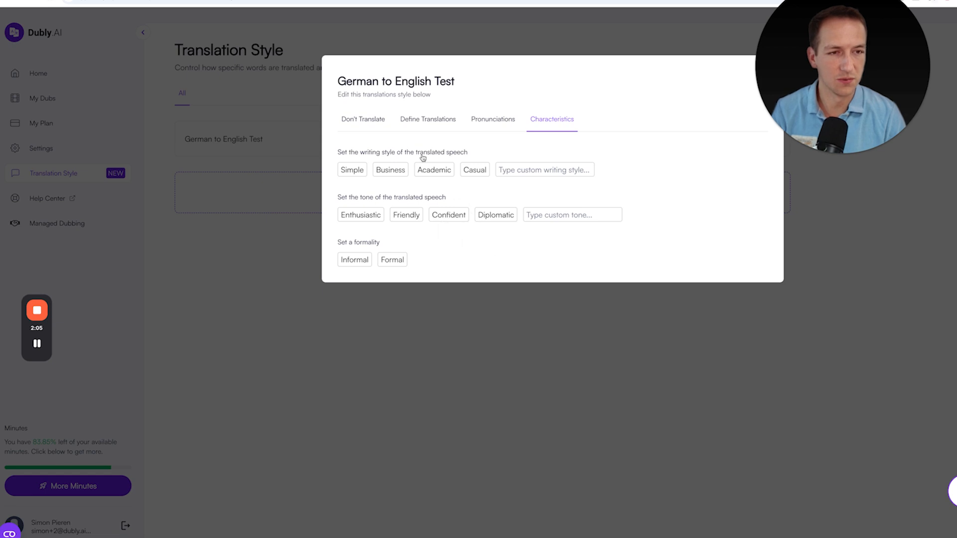
click(366, 124)
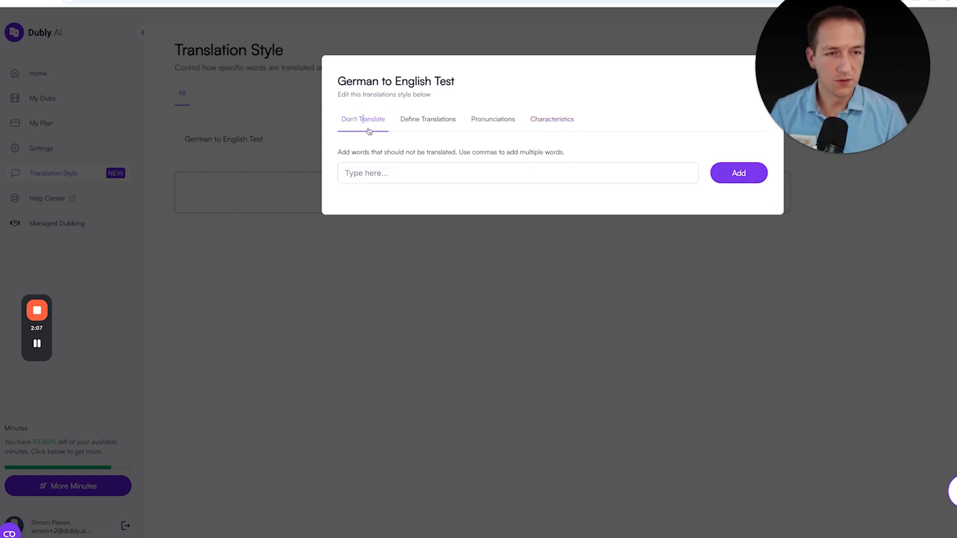
Add "Straße" as a word that should not be translated
click(375, 174)
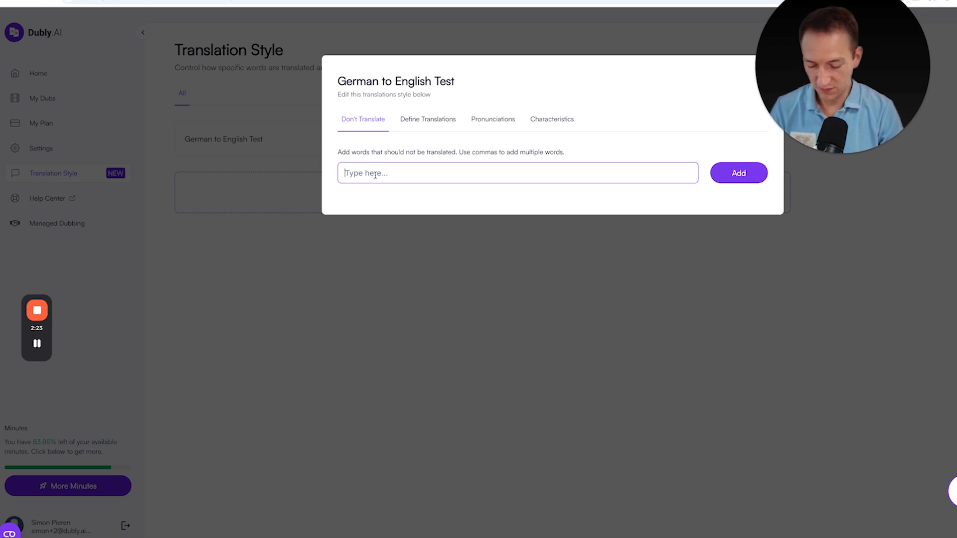
text(Straße)
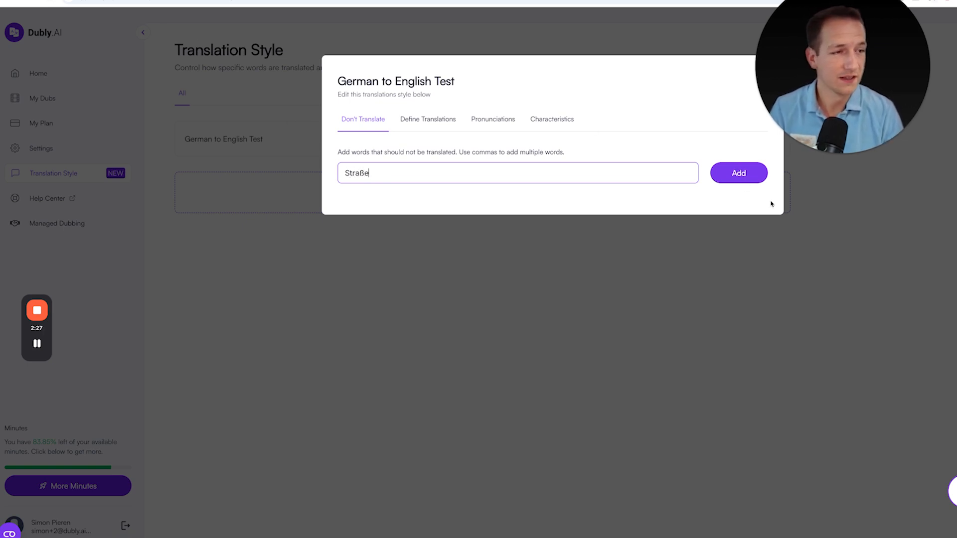
click(738, 174)
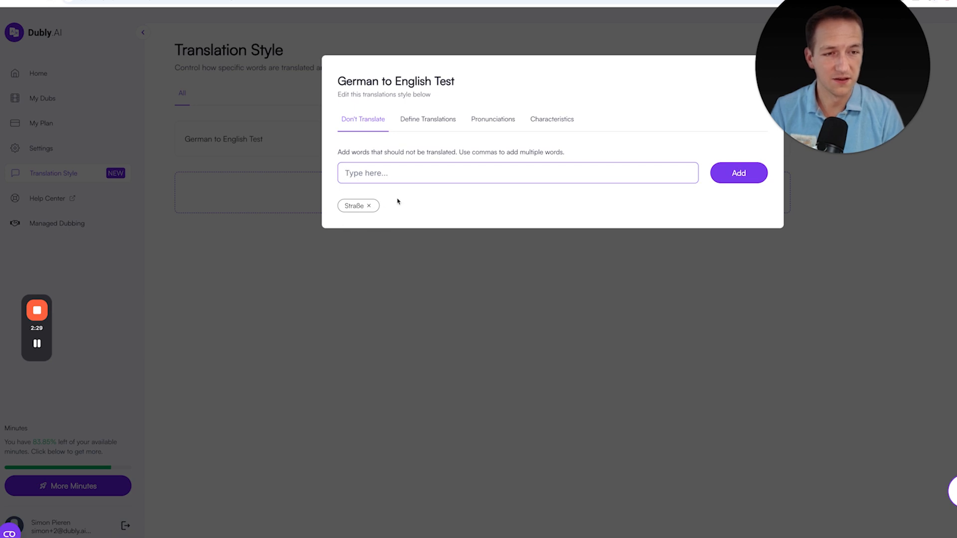
Add "test" as a don't-translate word, then remove it again
click(370, 171)
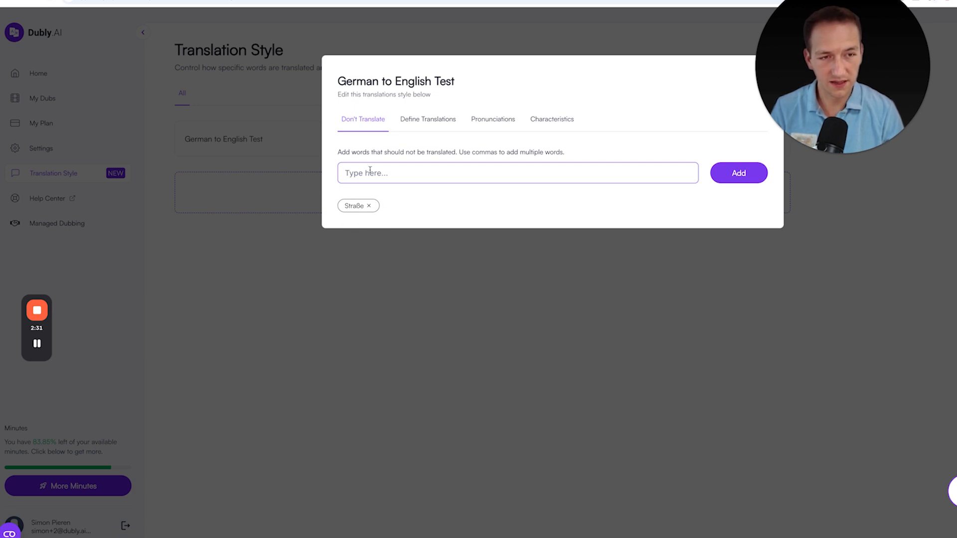
text(test)
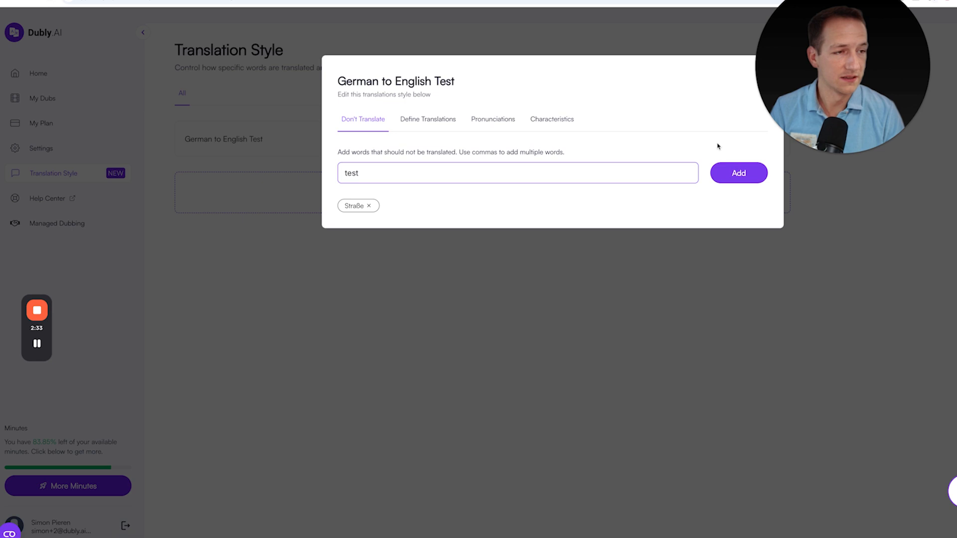
click(741, 176)
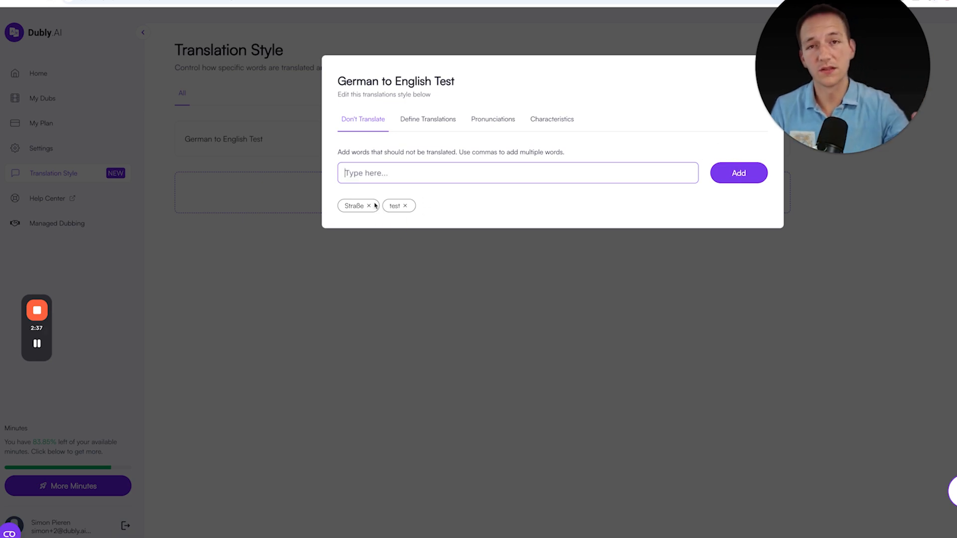
click(404, 207)
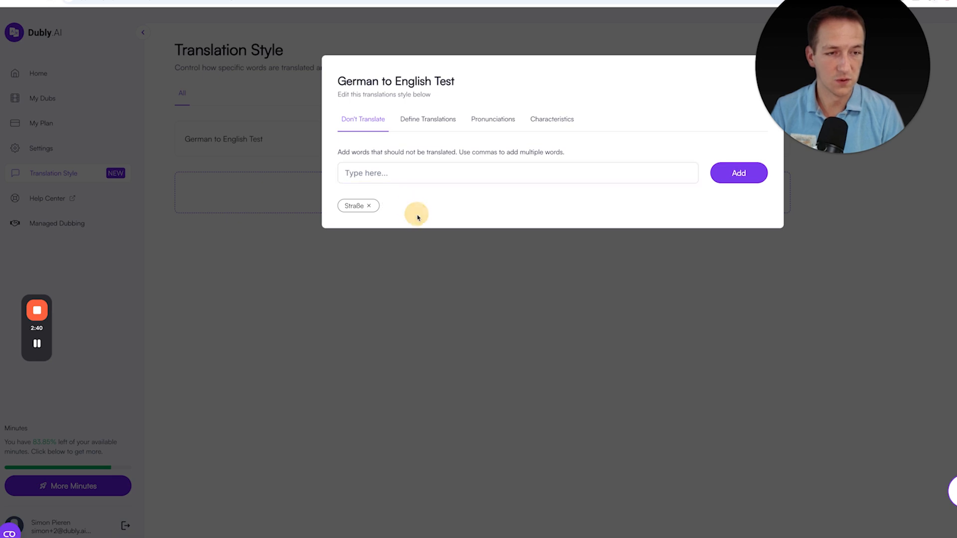
Define a translation mapping "melting copper" to "melting iron"
click(425, 120)
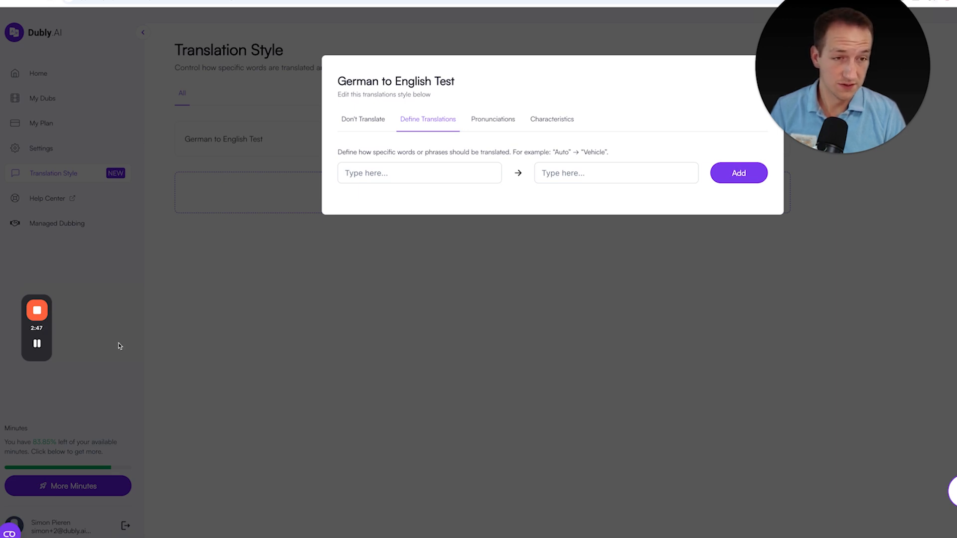
click(386, 174)
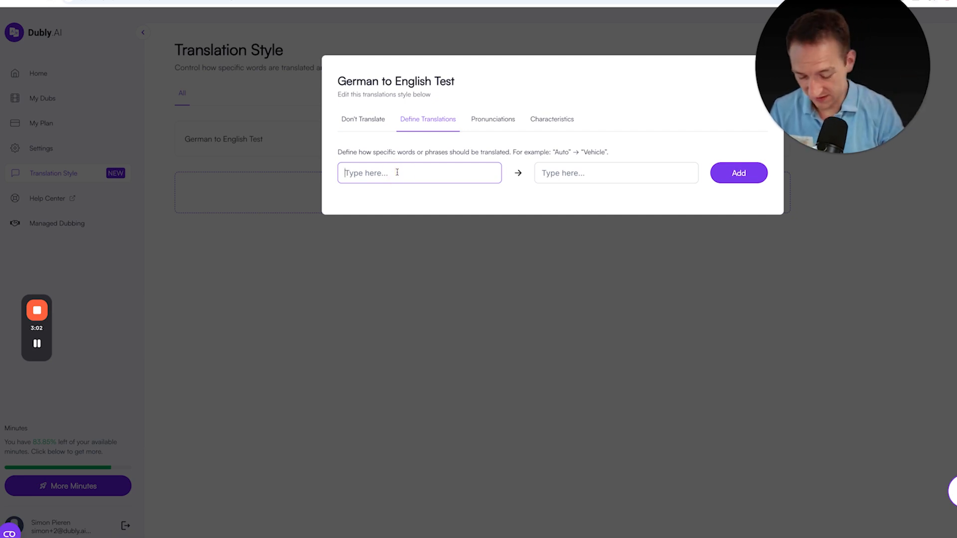
text(melting )
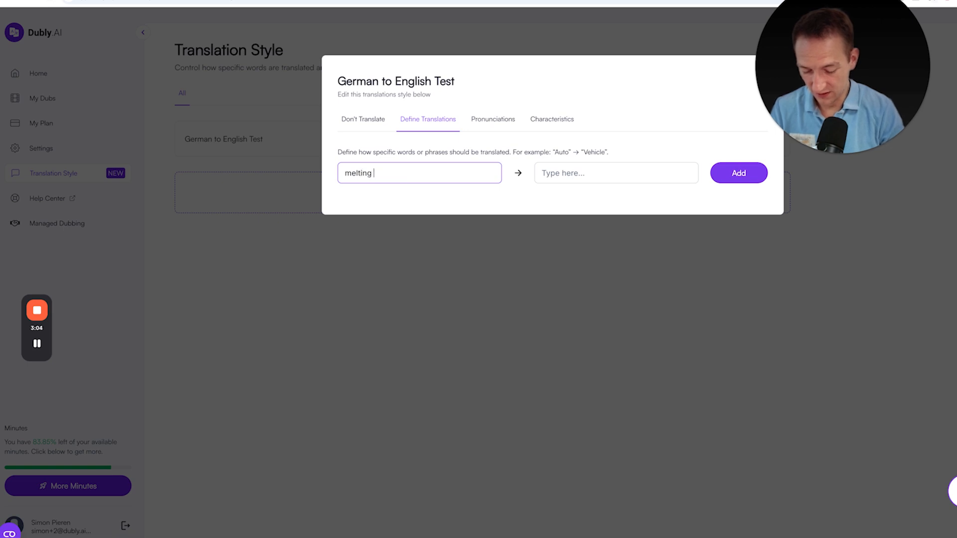
text(copper)
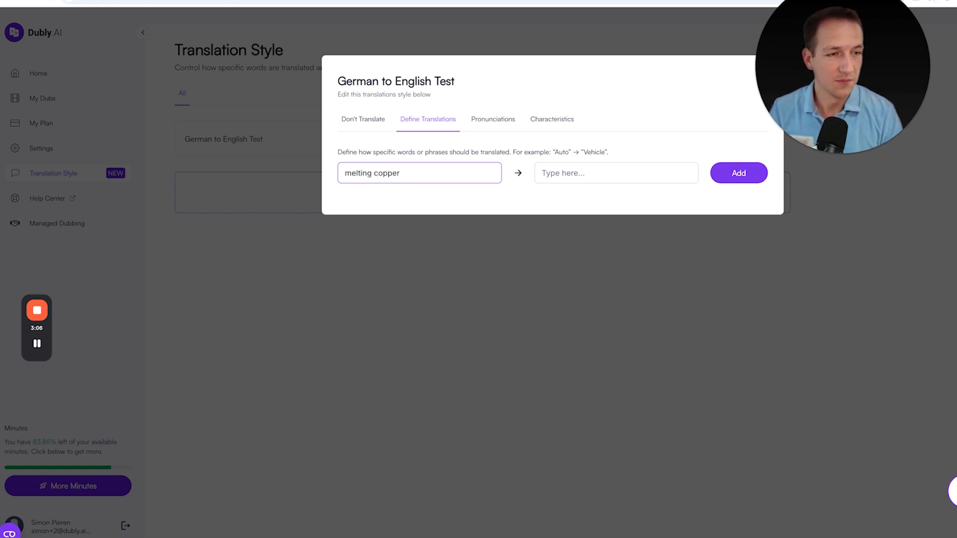
click(576, 173)
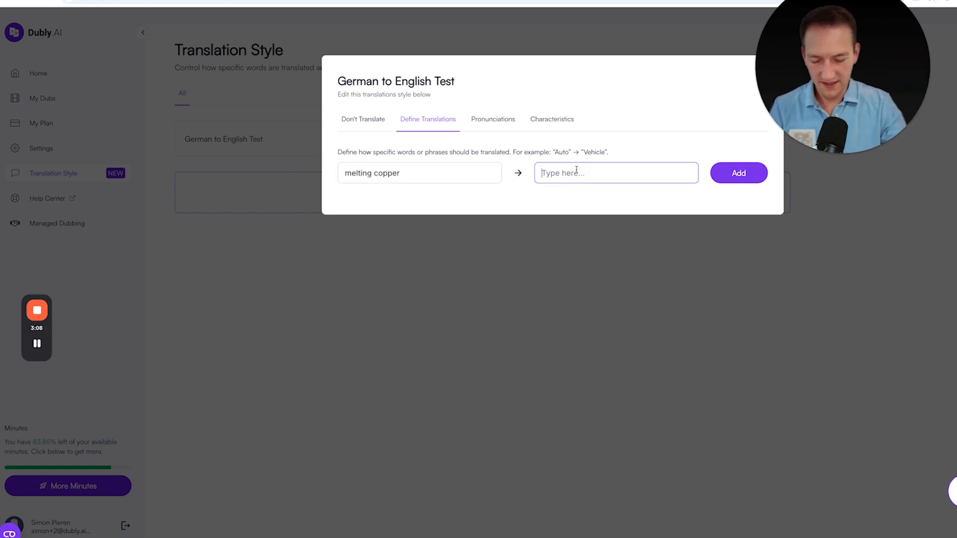
text(melting iron)
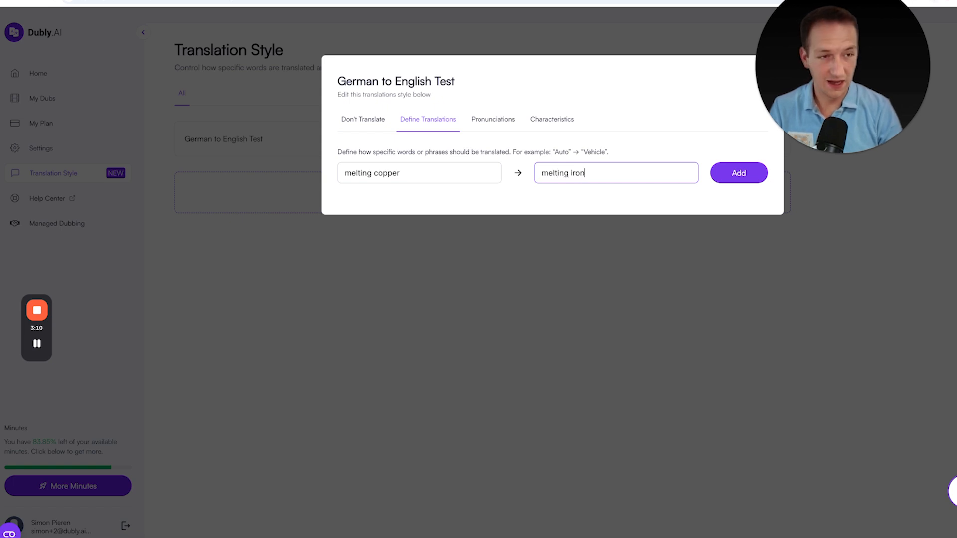
click(740, 173)
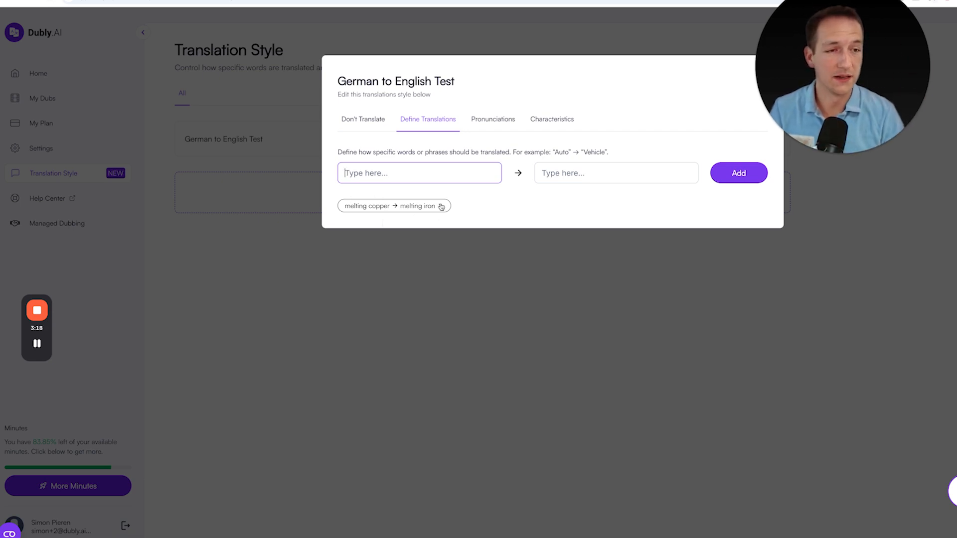
Add a pronunciation rule making "Mercedes" sound like "Mercades", previewing it before adding
click(498, 126)
click(408, 185)
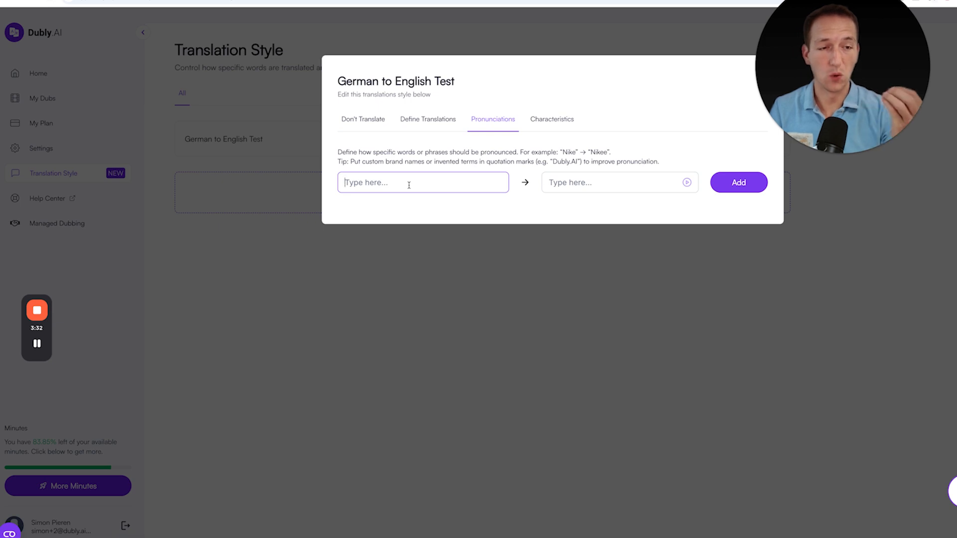
text(Mercedes)
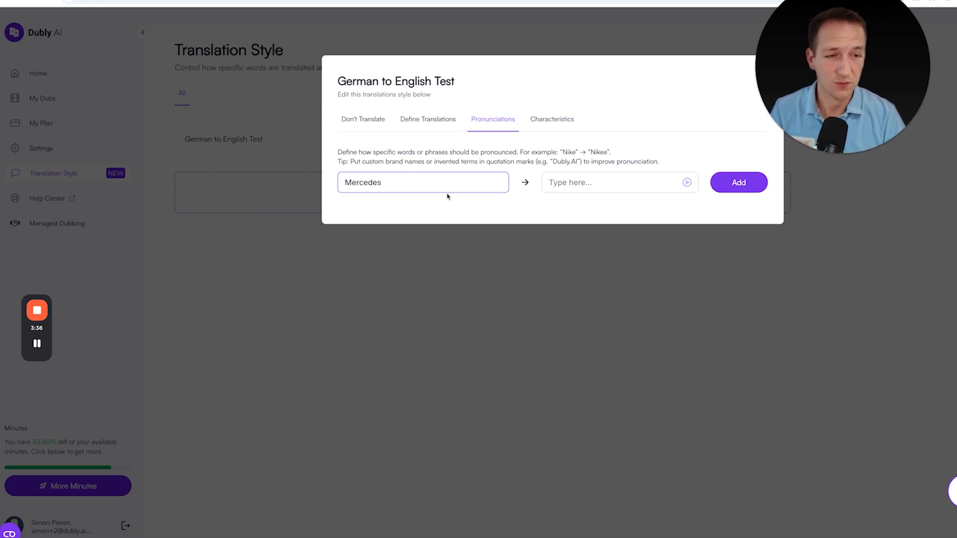
click(600, 182)
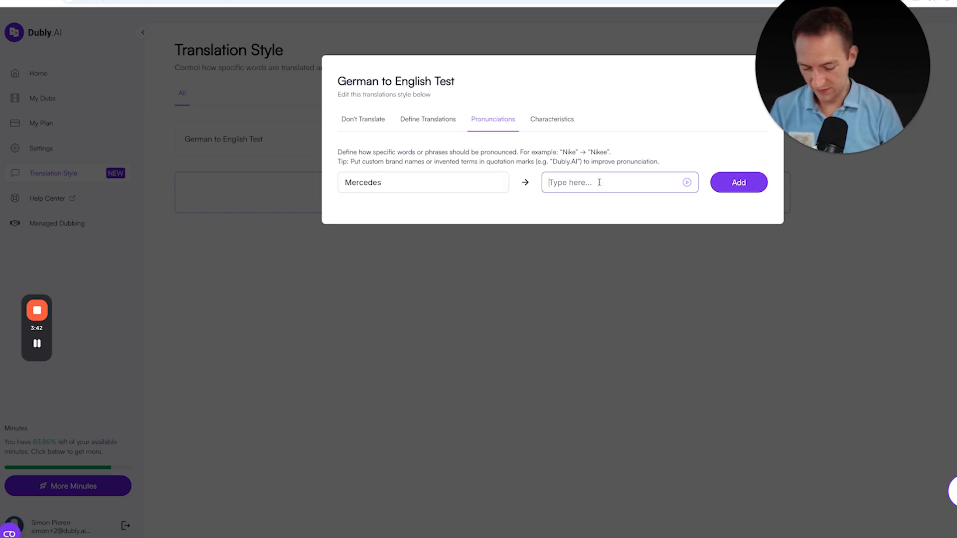
text(Mercades)
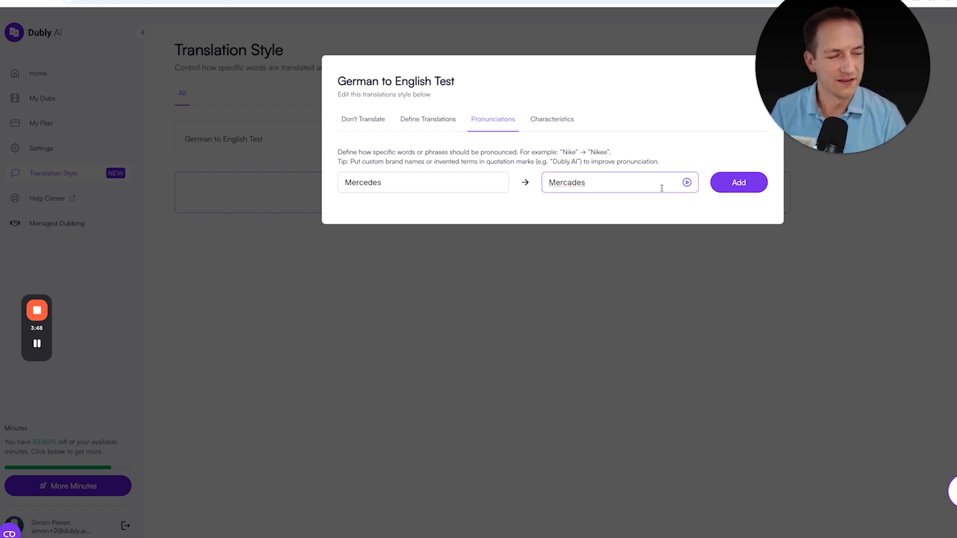
click(687, 183)
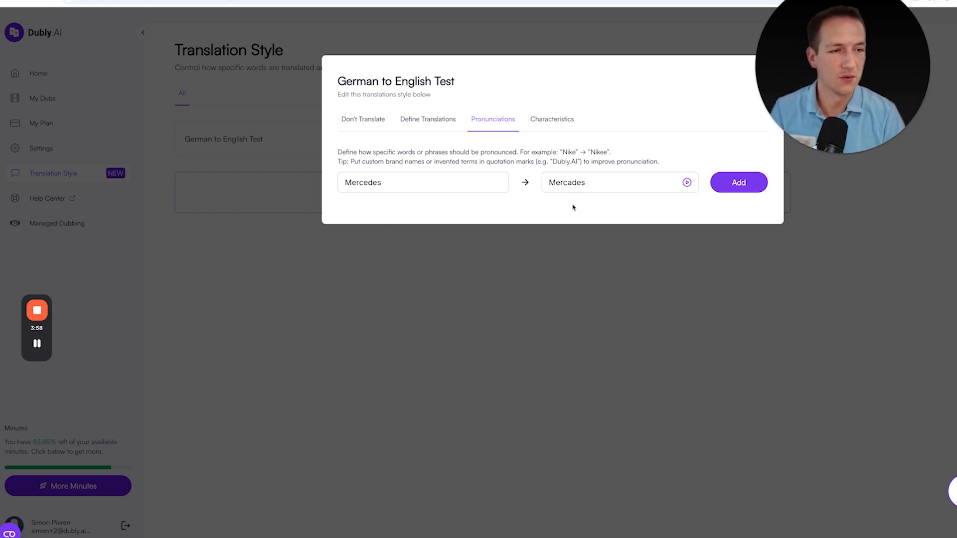
click(735, 183)
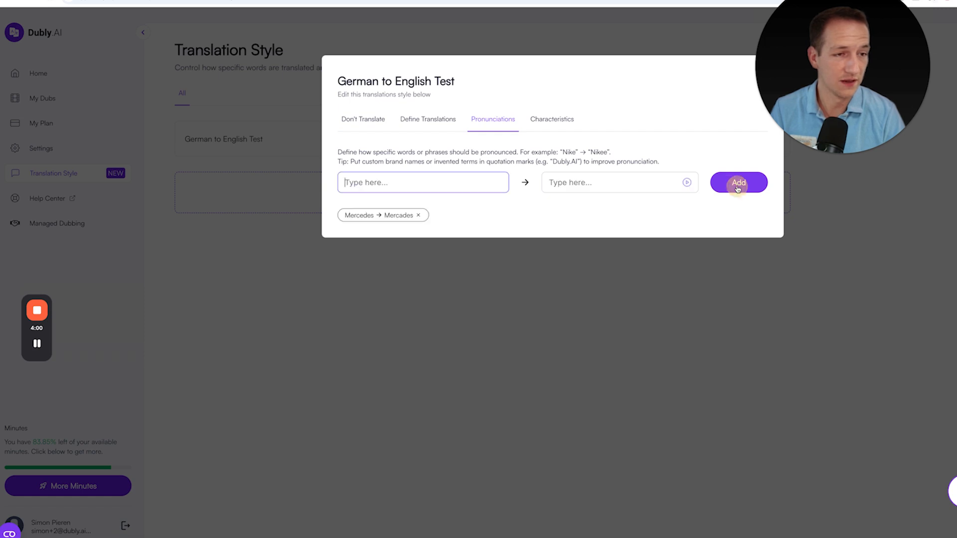
Set the writing style of the translated speech to Business in the characteristics
click(539, 115)
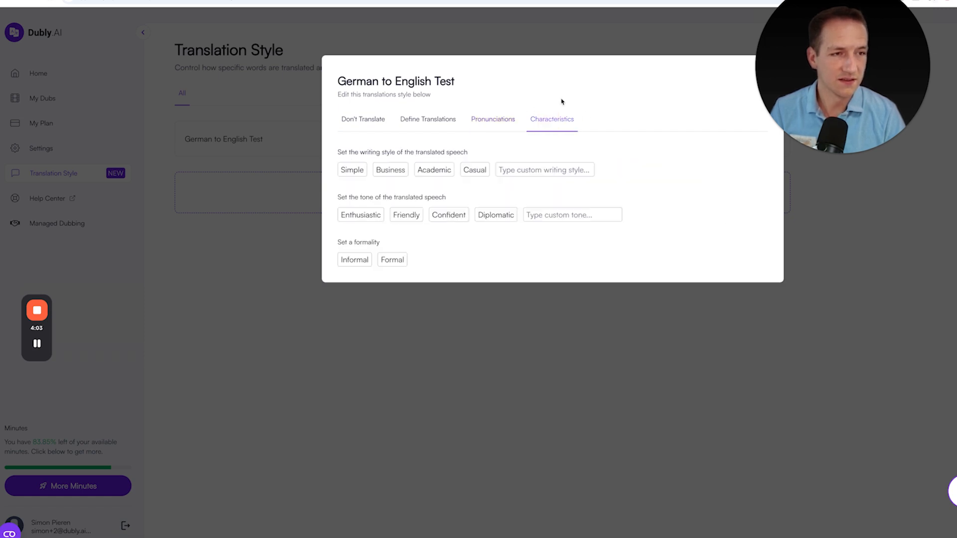
click(388, 173)
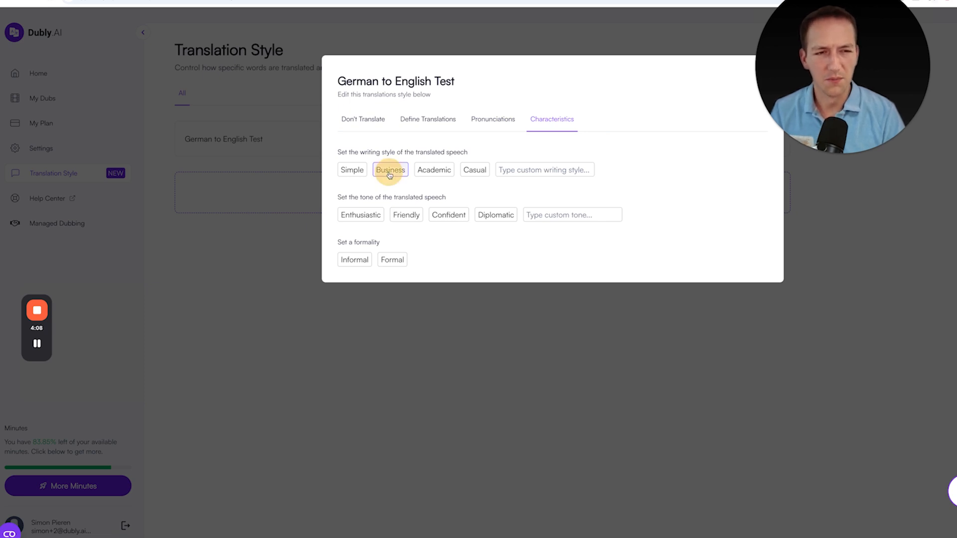
Set the tone of the translated speech to Diplomatic and the formality to Formal, then close the style editor
click(491, 220)
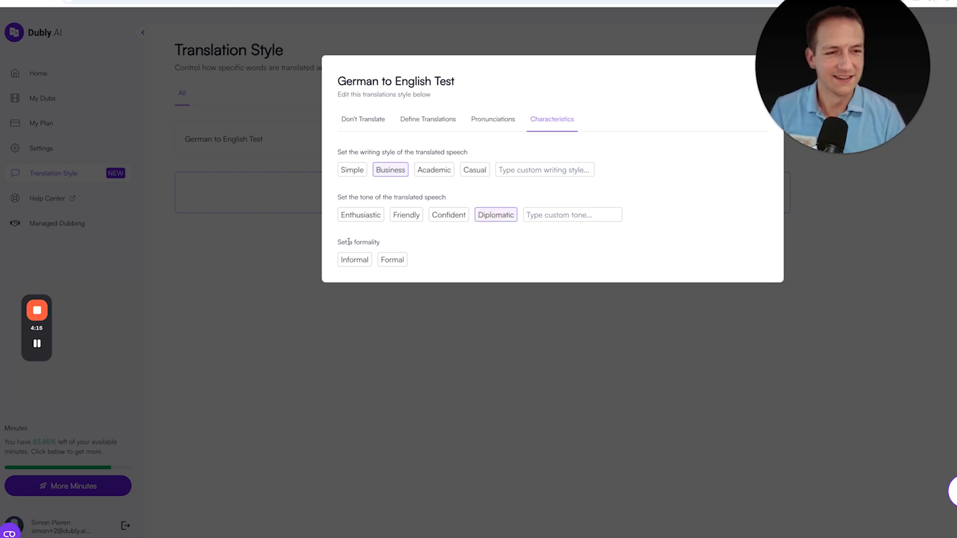
click(391, 260)
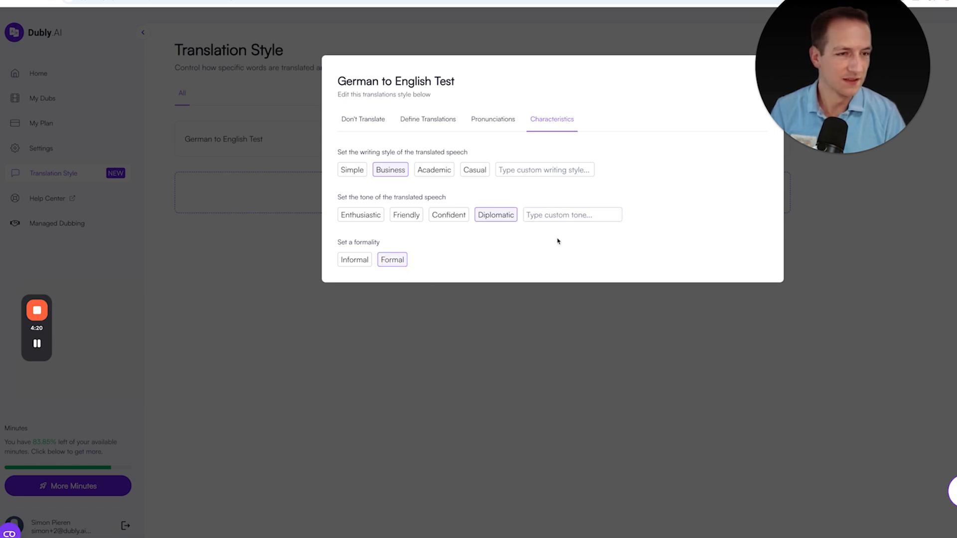
click(501, 369)
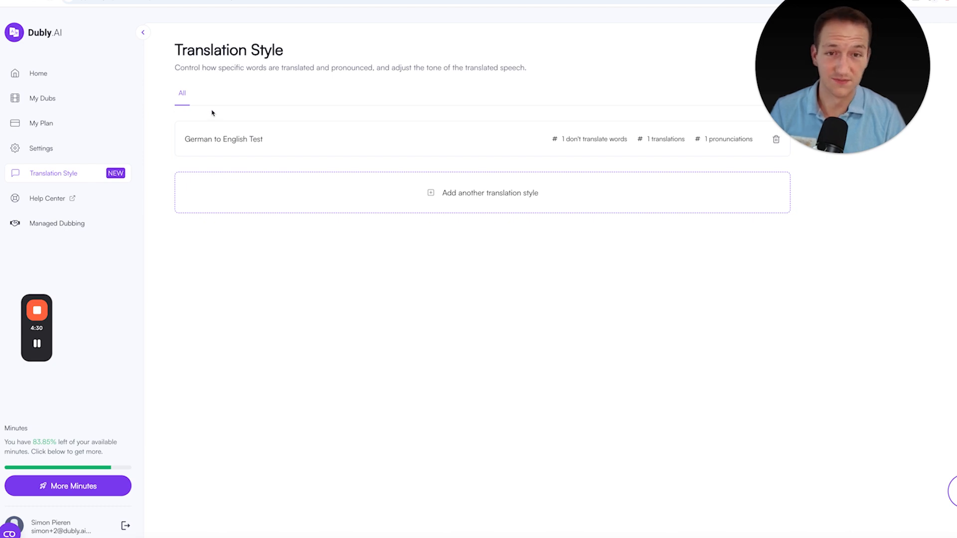
Start creating a new dub in My Dubs by uploading the video file translation styles demo.mp4
click(50, 101)
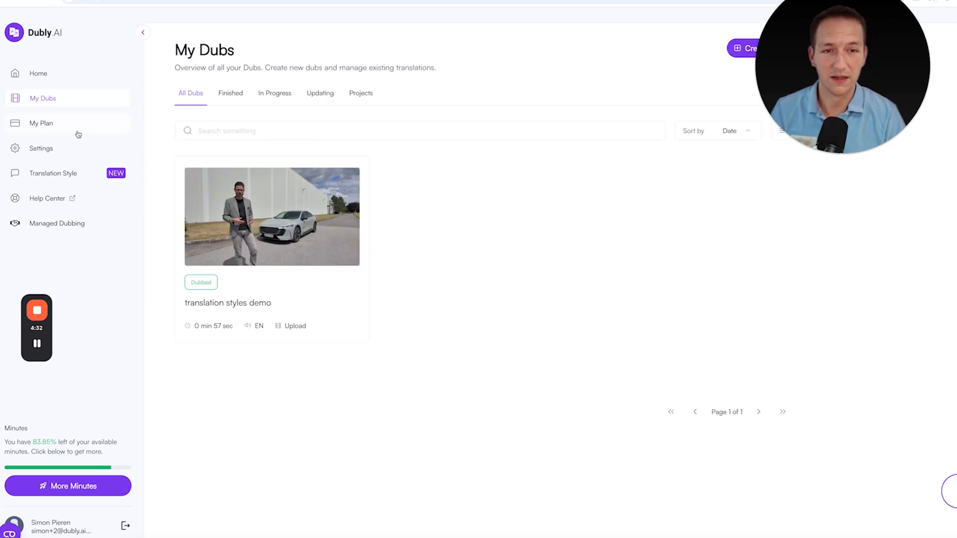
mouse_move(831, 64)
mouse_down()
mouse_move(792, 150)
mouse_move(551, 23)
mouse_move(717, 57)
mouse_move(833, 57)
mouse_up()
click(755, 50)
click(621, 96)
click(525, 109)
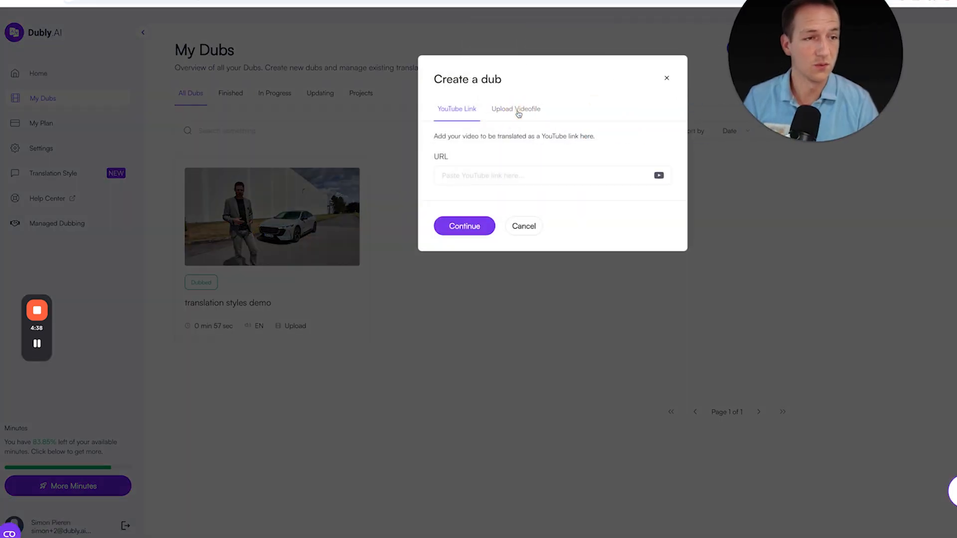
click(523, 196)
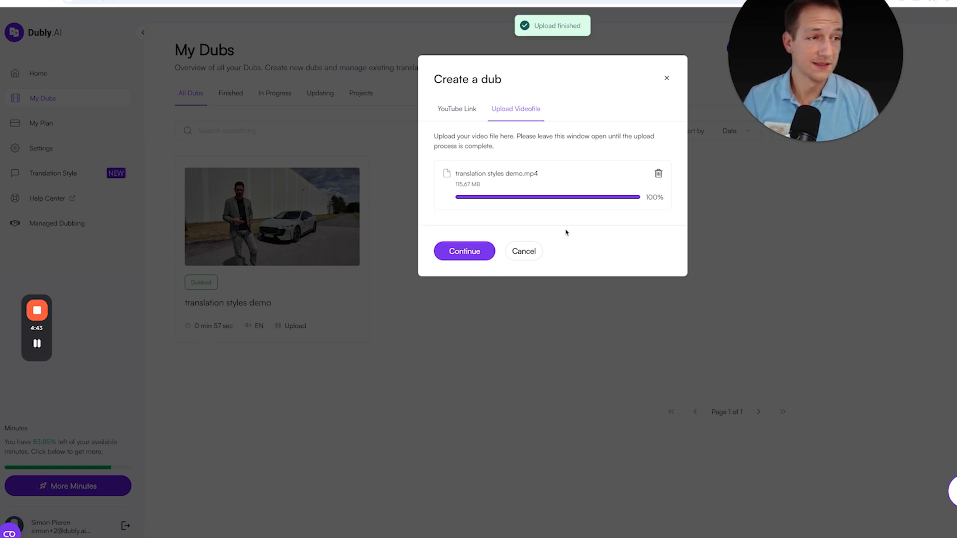
click(487, 219)
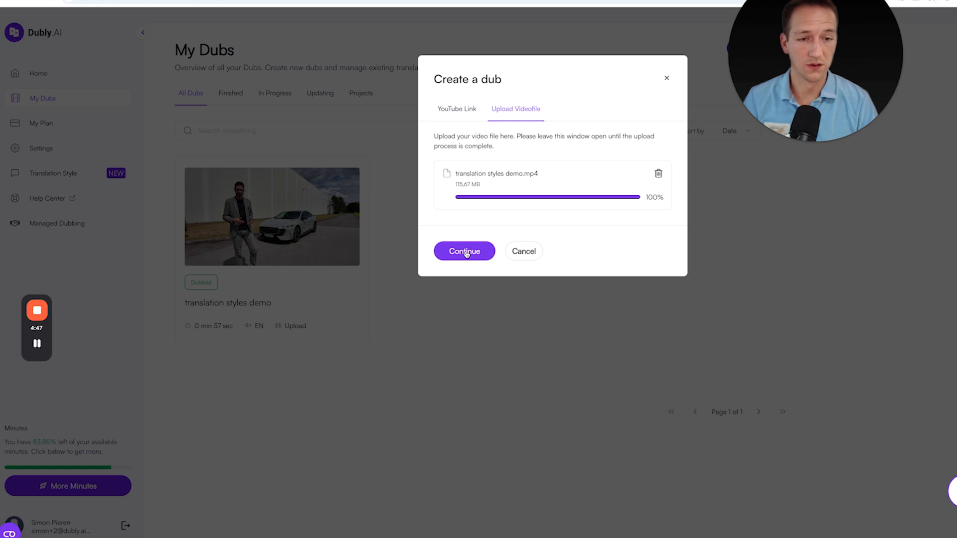
click(465, 252)
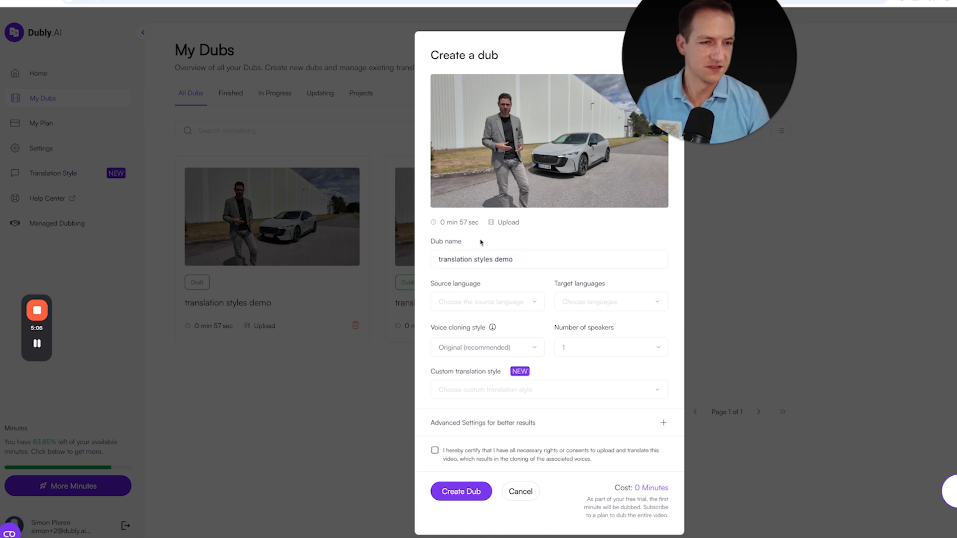
Set the dub's source language to German and its target language to English
click(491, 299)
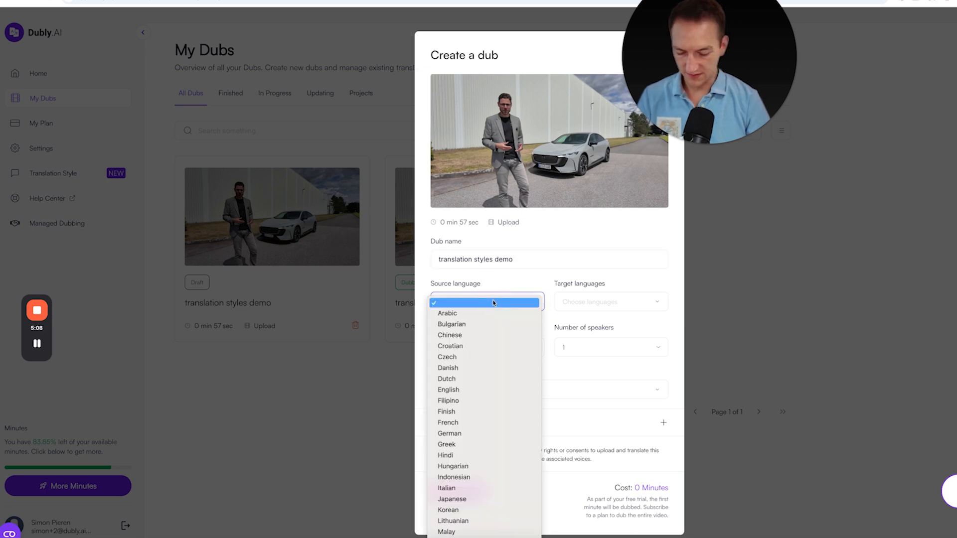
key(g)
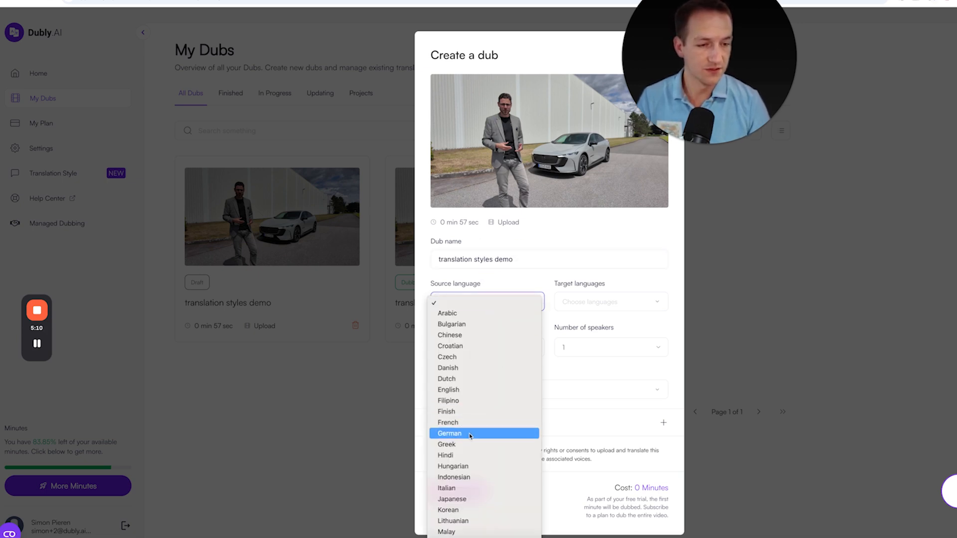
click(496, 433)
click(603, 308)
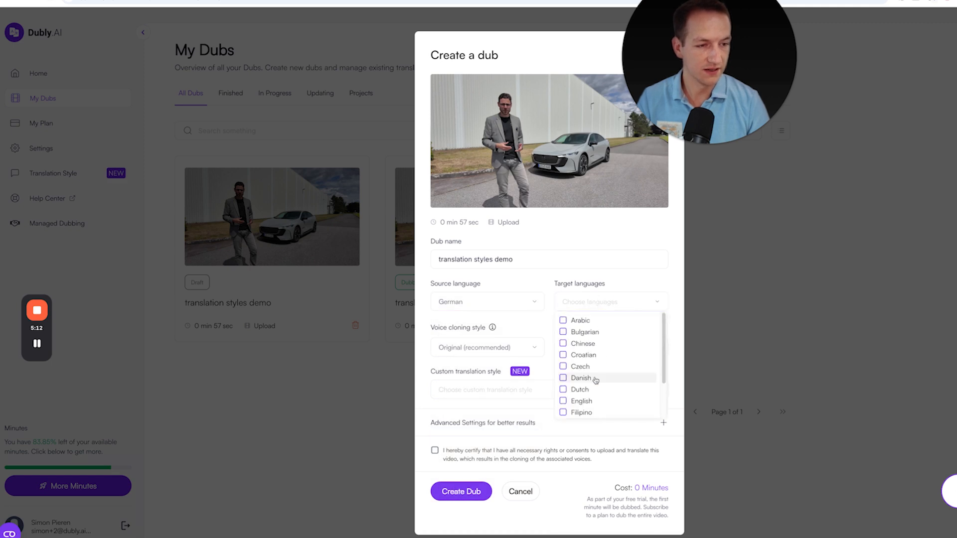
click(580, 401)
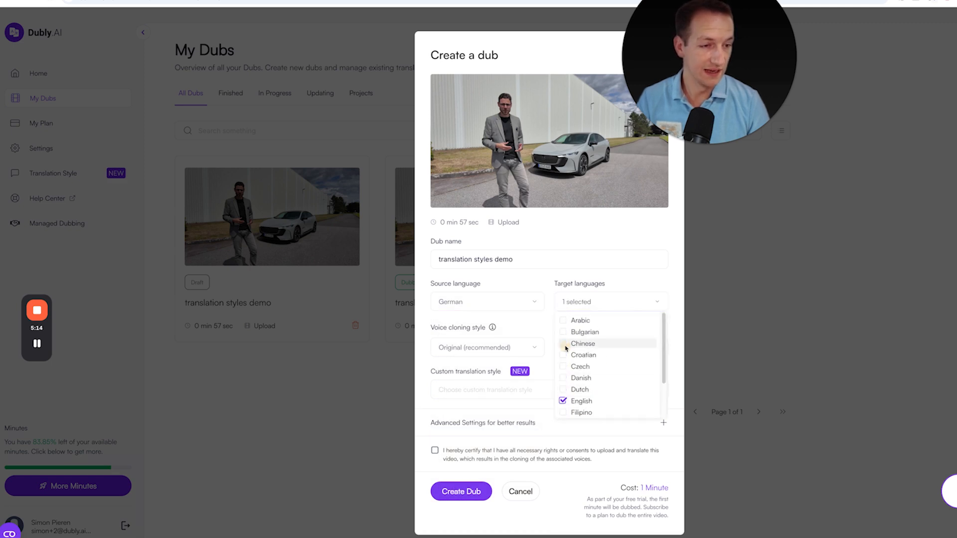
click(528, 324)
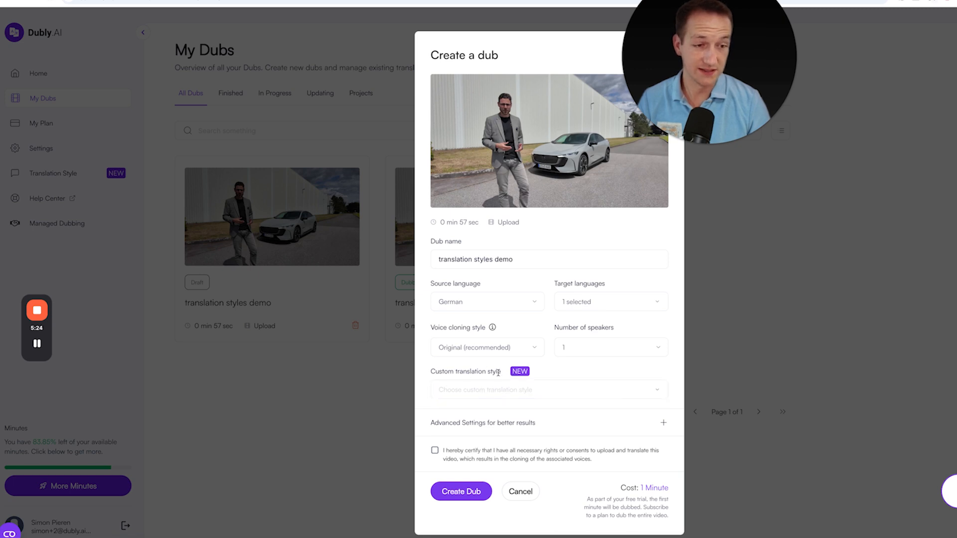
Choose the custom translation style German to English Test for the dub
click(572, 390)
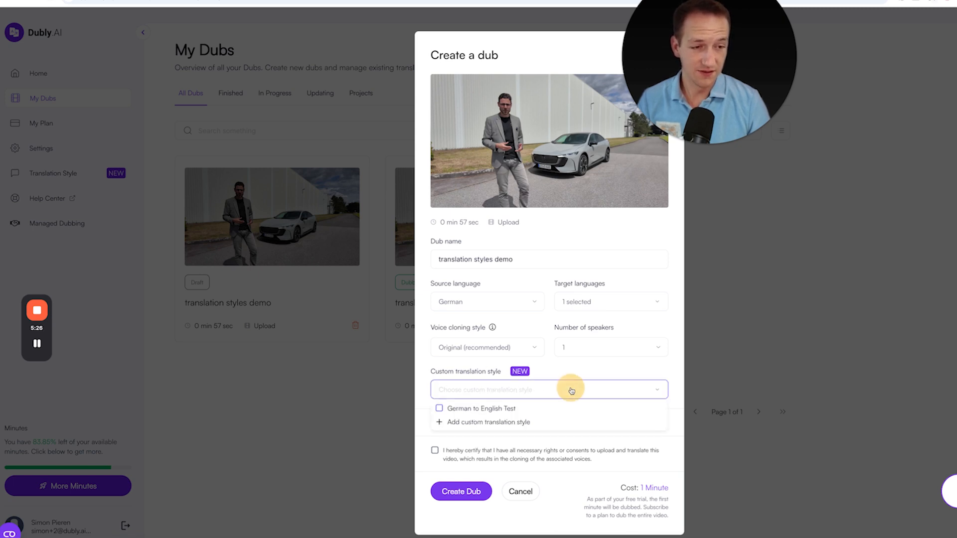
click(486, 409)
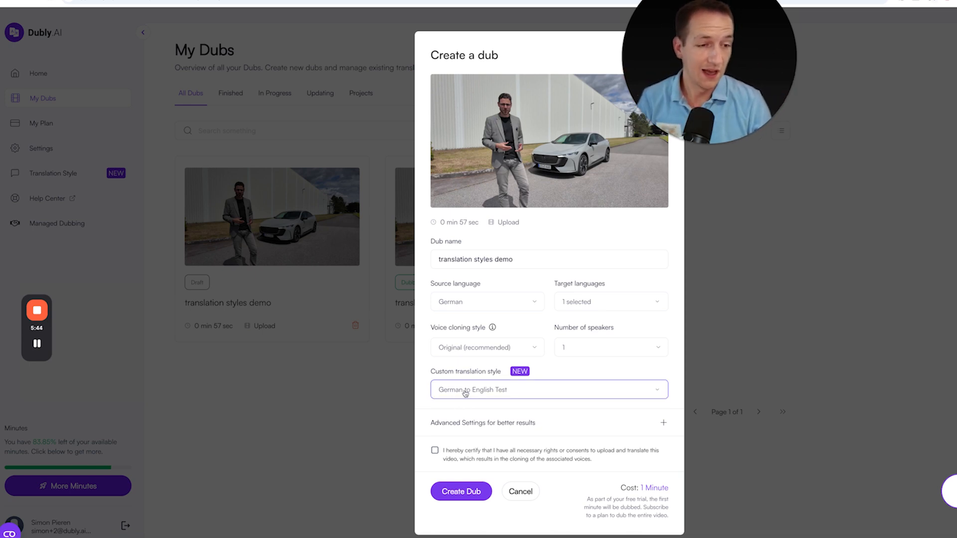
click(479, 393)
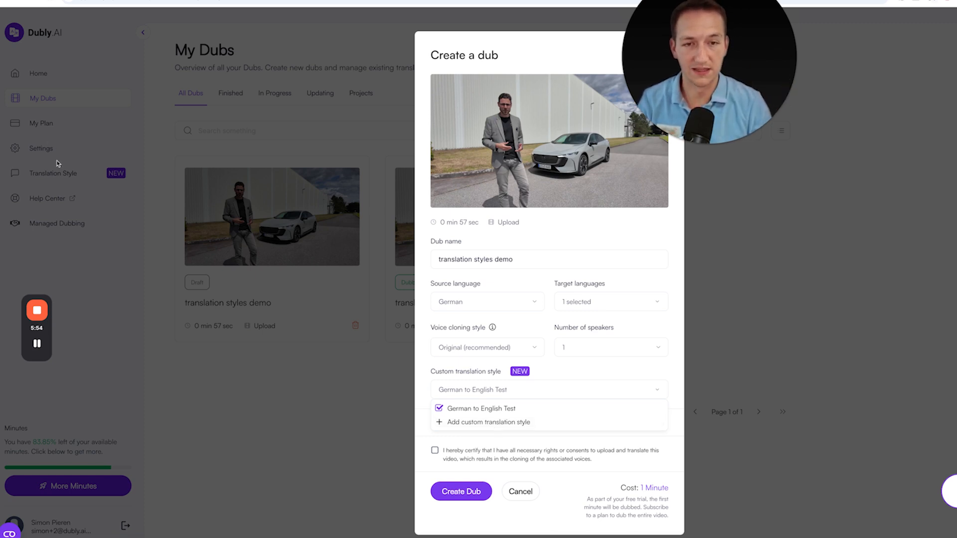
click(588, 371)
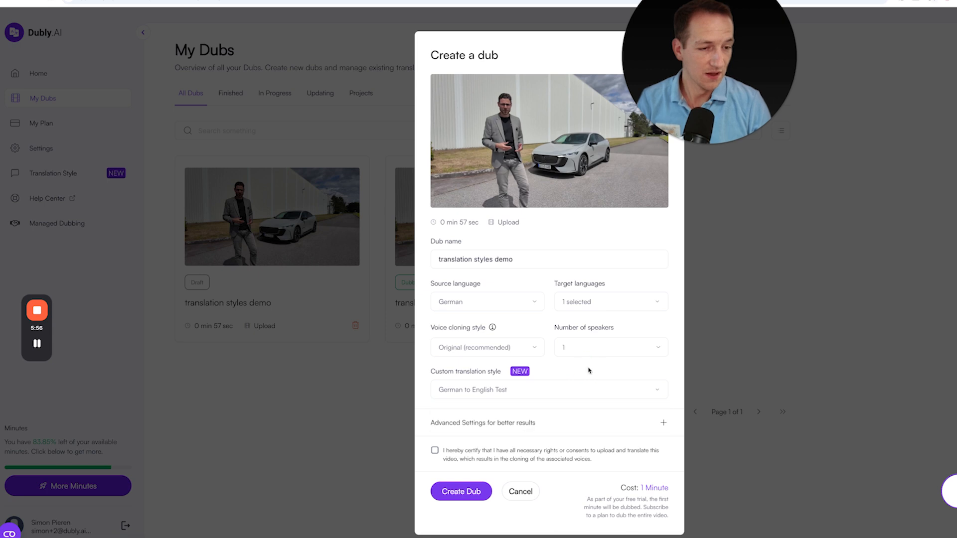
Accept the rights certification and create the dub
click(435, 452)
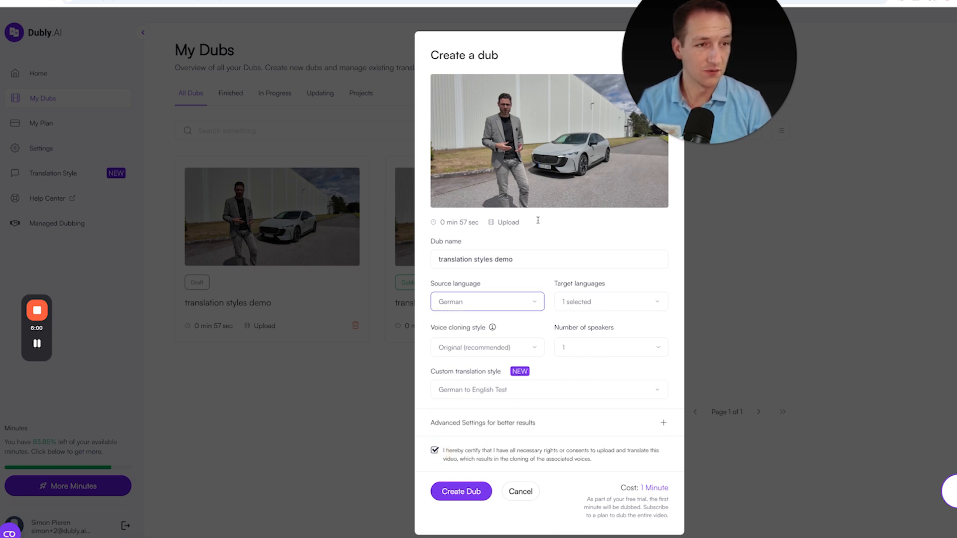
click(459, 493)
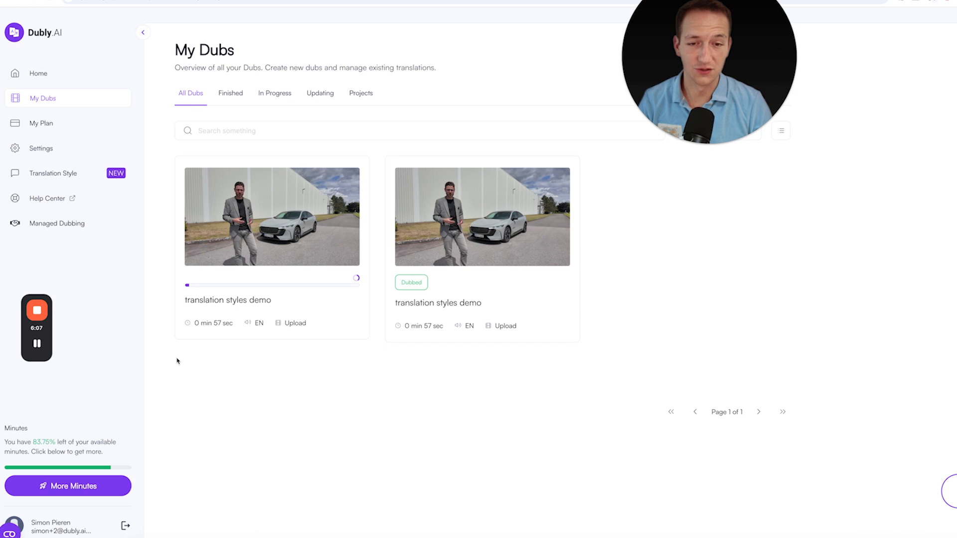
mouse_move(28, 351)
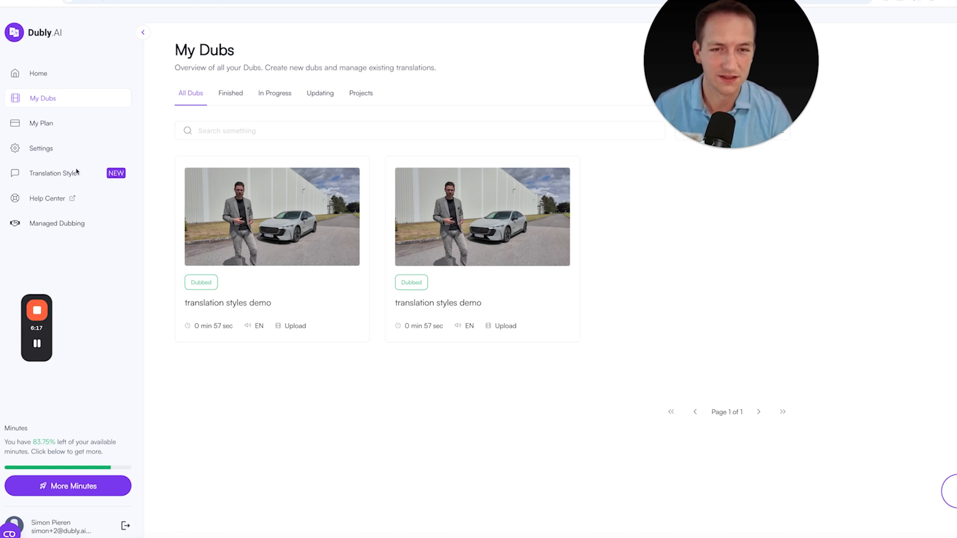
Open the newly dubbed video and play its translated audio from the start, skipping ahead through it
click(272, 225)
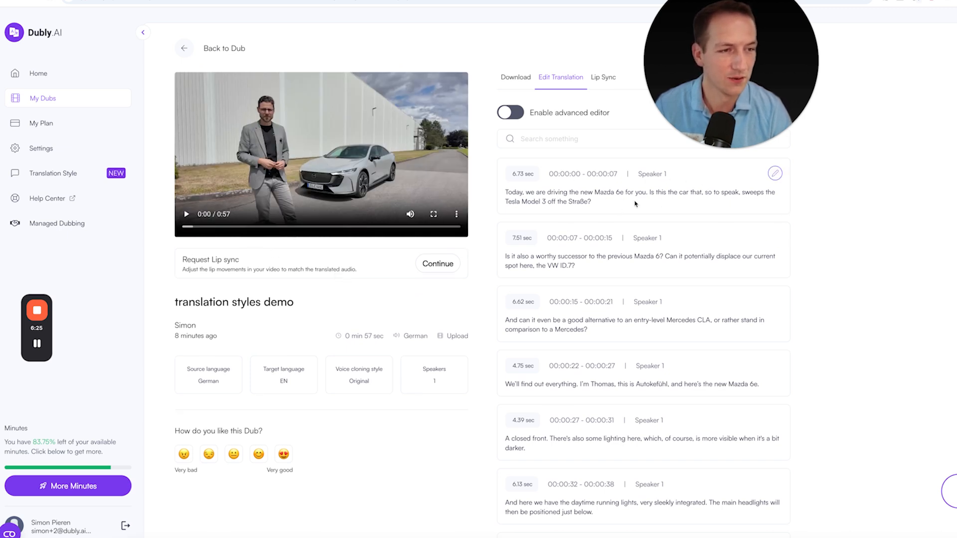
click(187, 215)
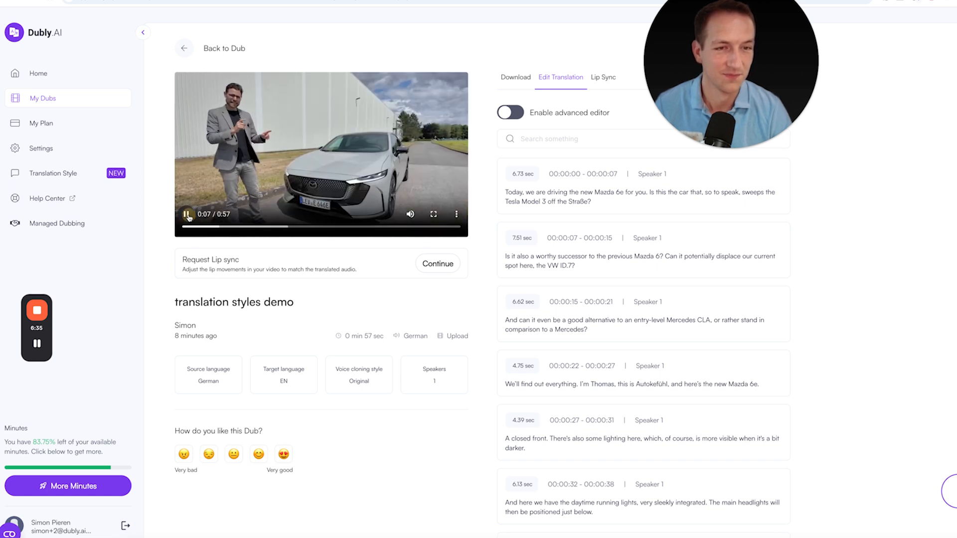
click(187, 215)
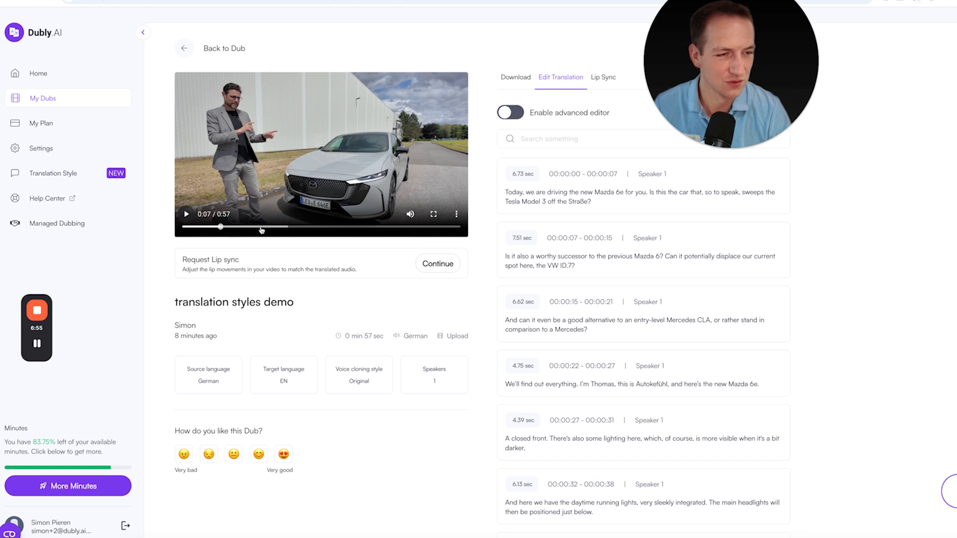
drag(247, 227, 254, 226)
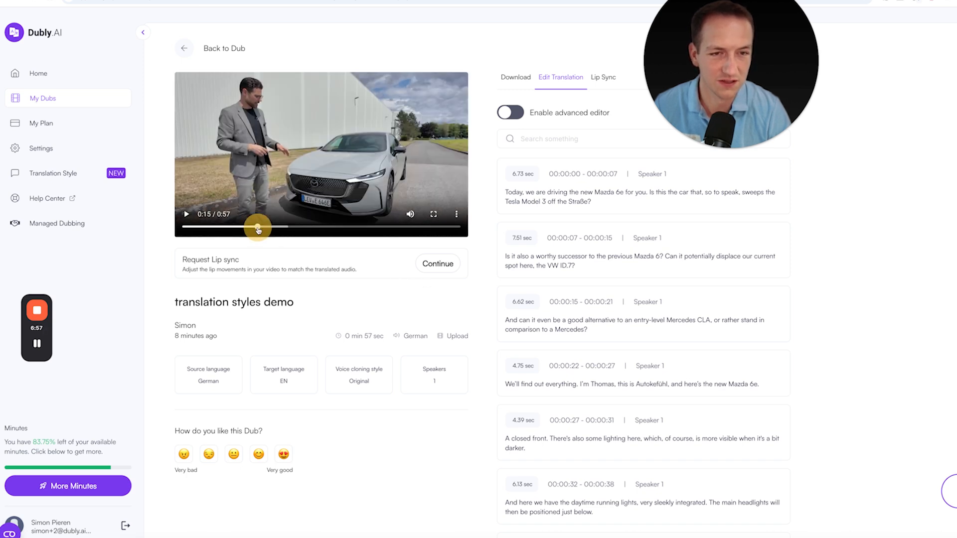
click(186, 215)
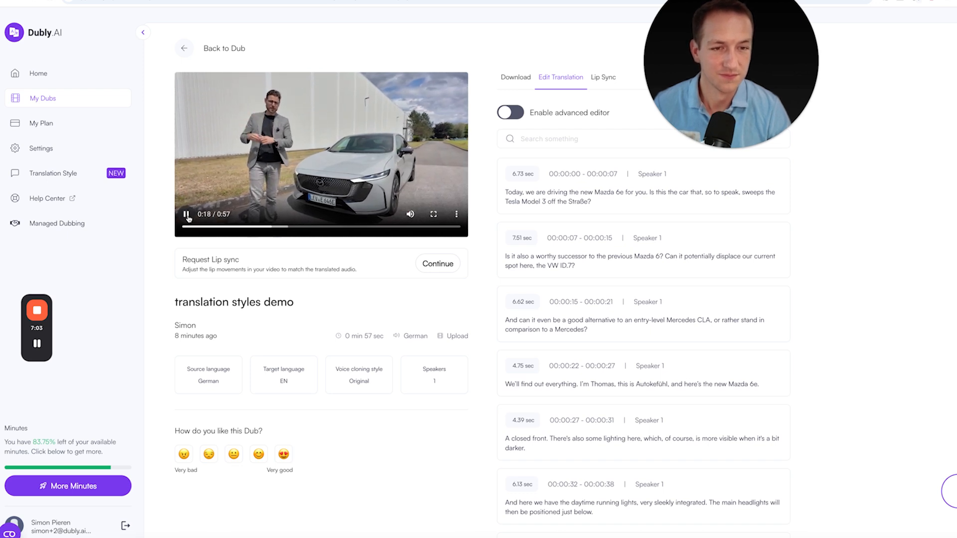
click(187, 215)
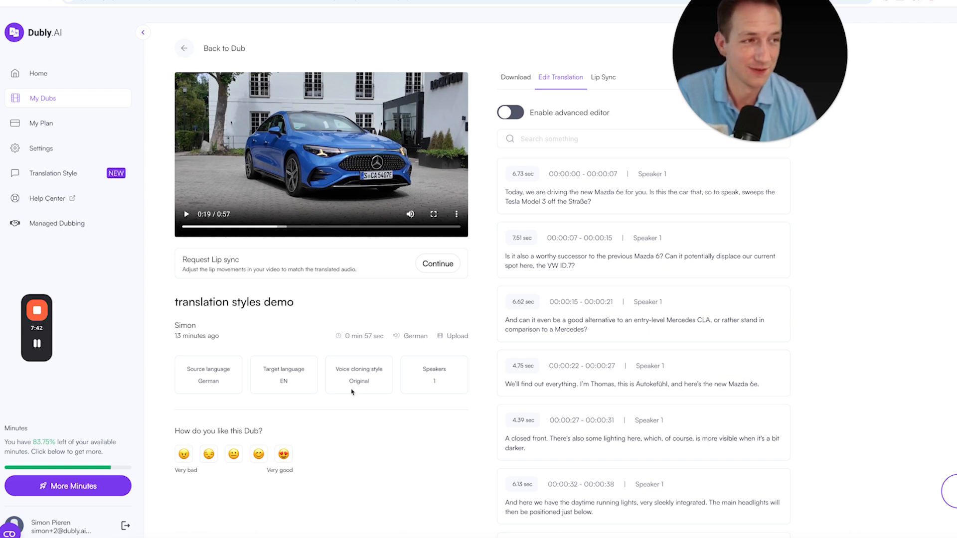
Jump to the later part of the video around 0:36 and play it to hear the defined translation and pronunciation
scroll(352, 391, down, 1)
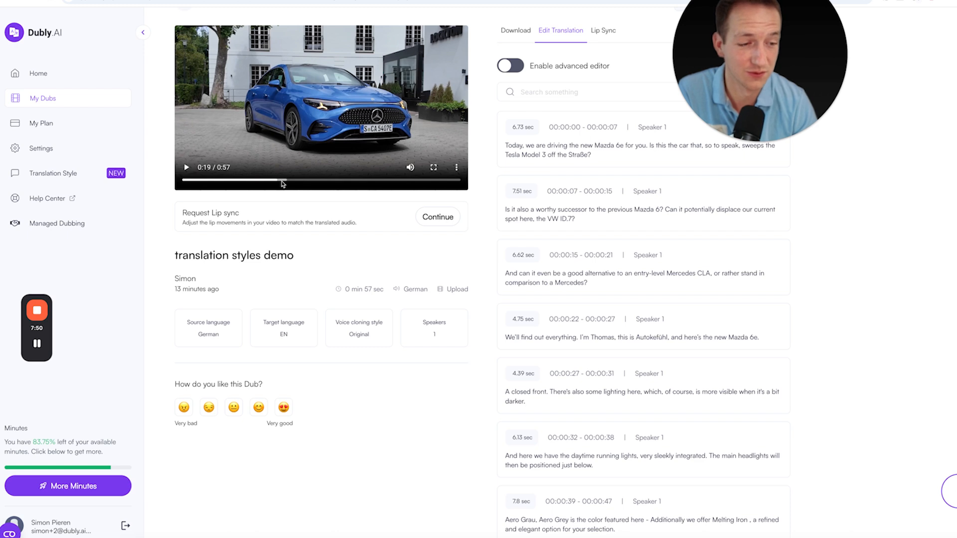
click(364, 180)
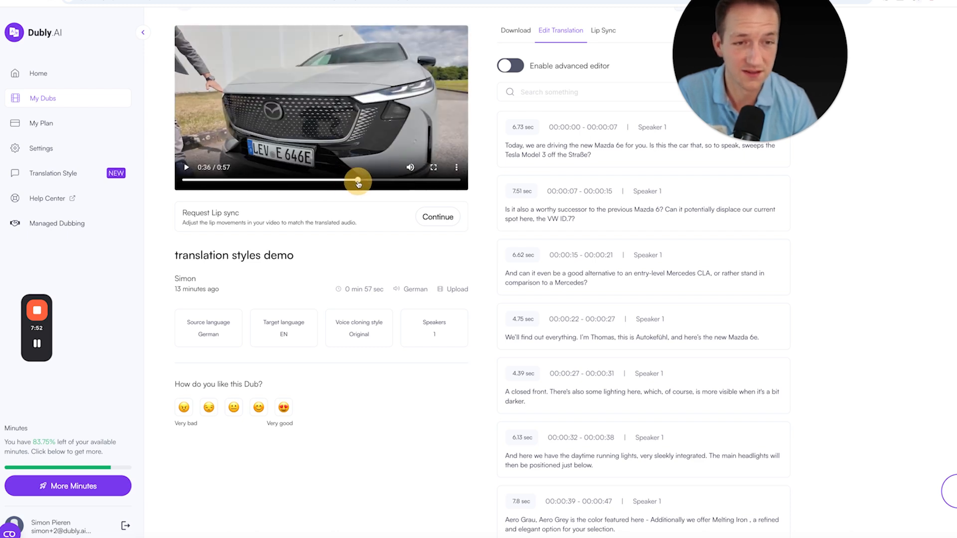
click(186, 168)
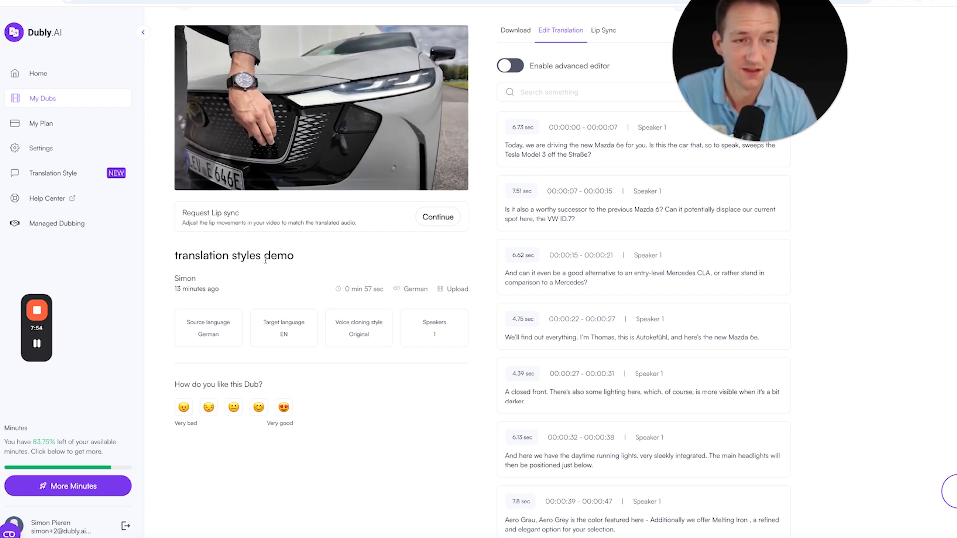
scroll(262, 134, up, 1)
key(XF86AudioRaiseVolume)
key(XF86AudioRaiseVolume)
key(XF86AudioRaiseVolume)
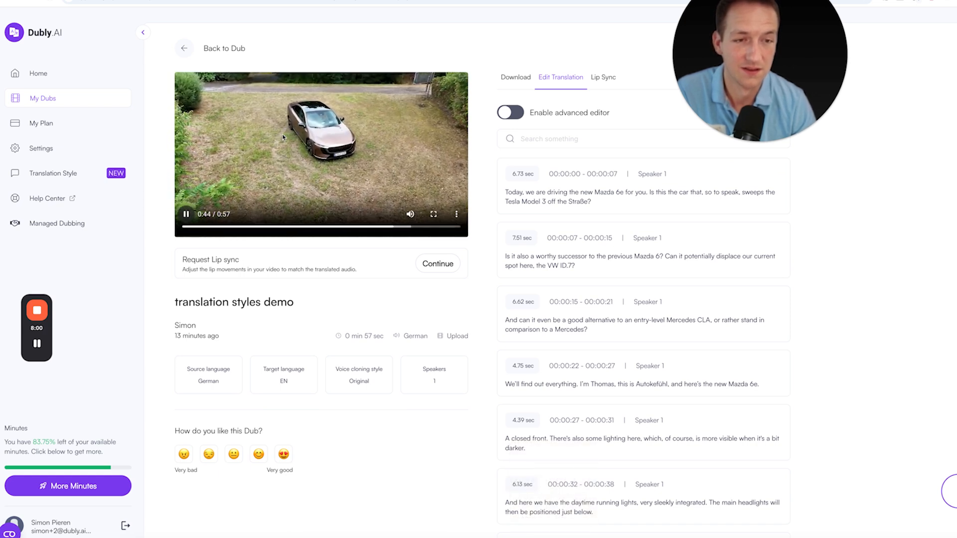
click(189, 215)
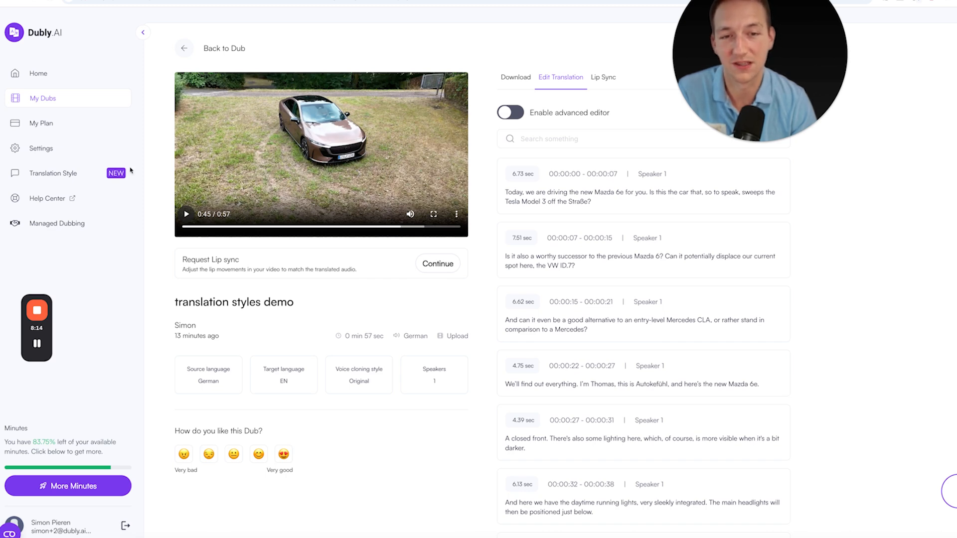
Return to the Translation Style page
click(78, 178)
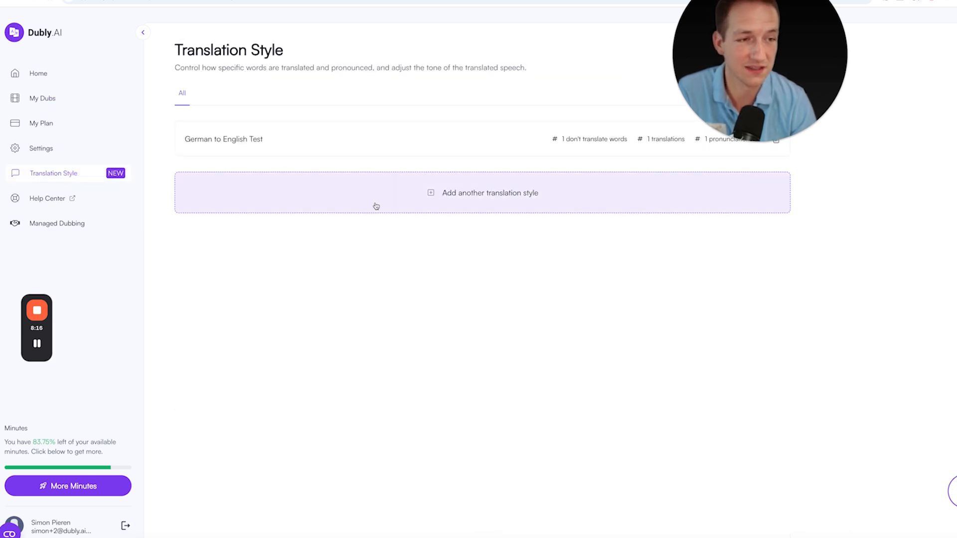